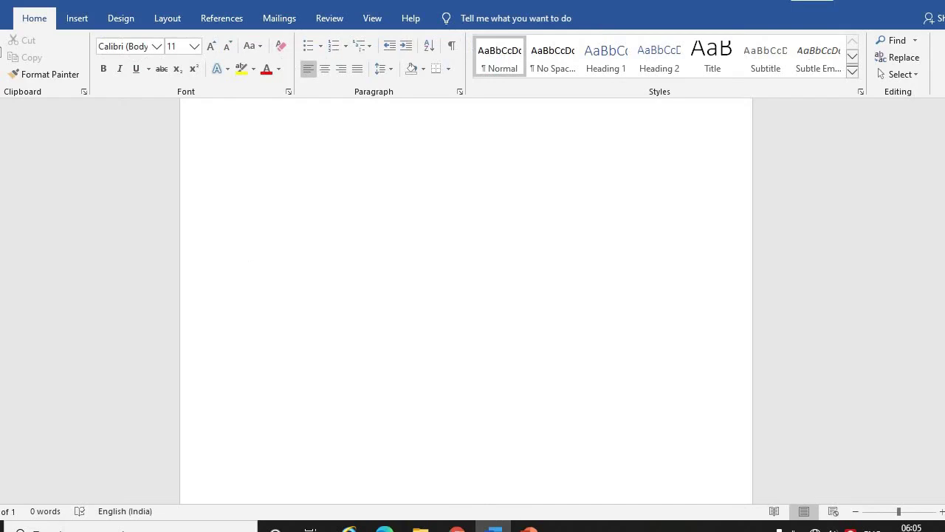
Step: Enter the placeholder text "hhsjkdhskhsjdh jcsncjsc" in the blank document and start the Step-by-Step Mail Merge Wizard
text(hhsjkdhskhsjdh jcsncjsc)
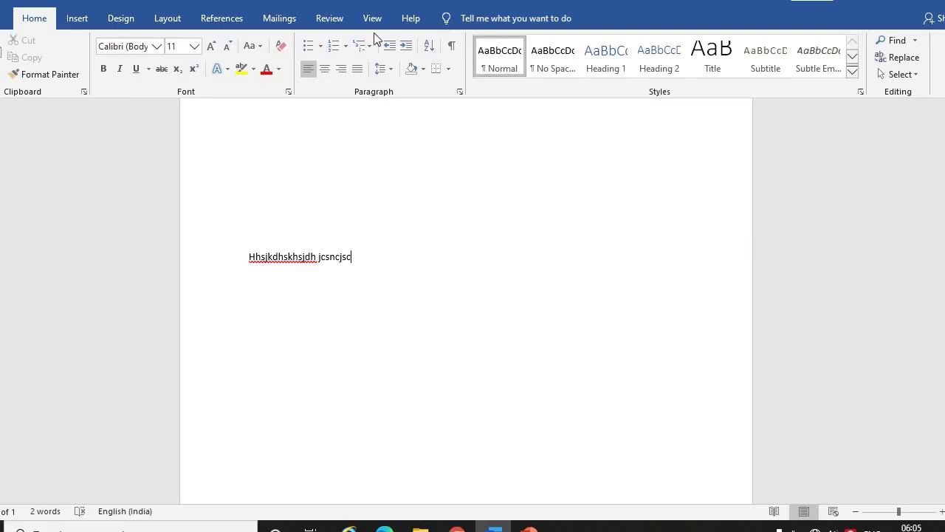
click(272, 24)
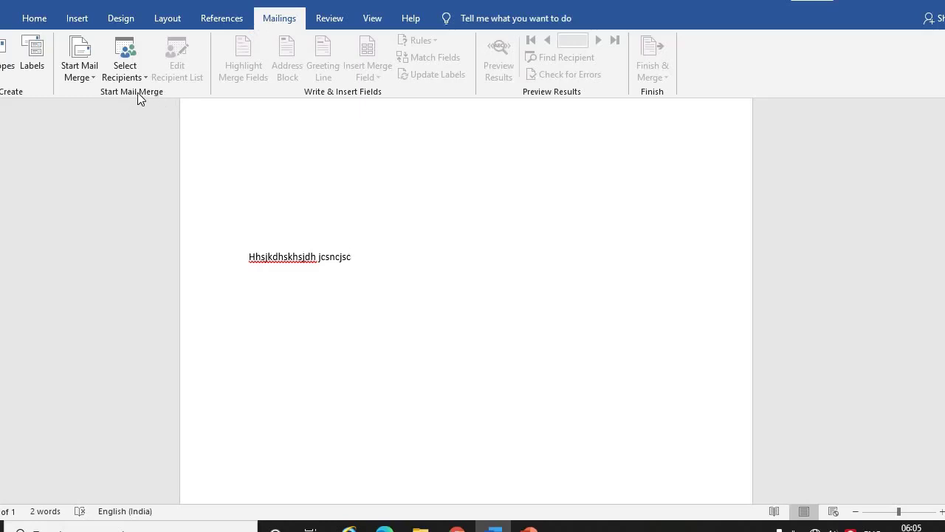
click(77, 69)
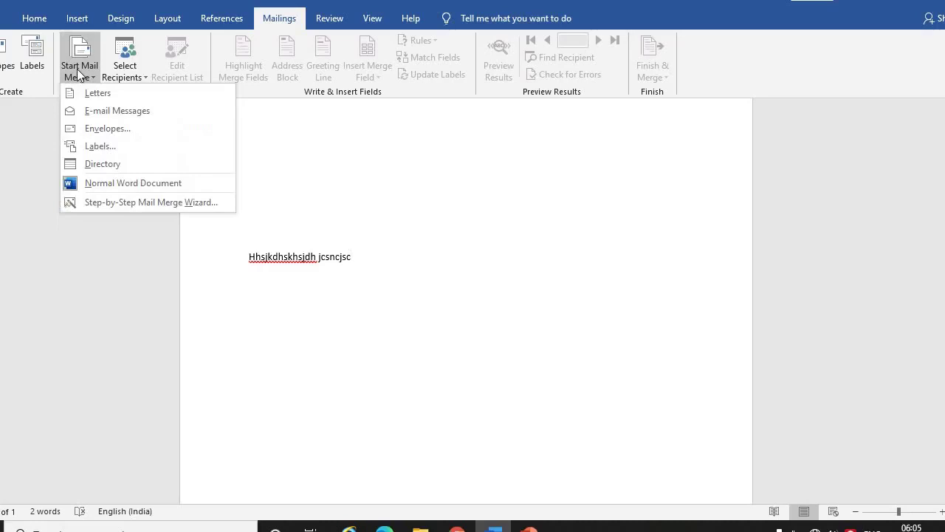
click(35, 119)
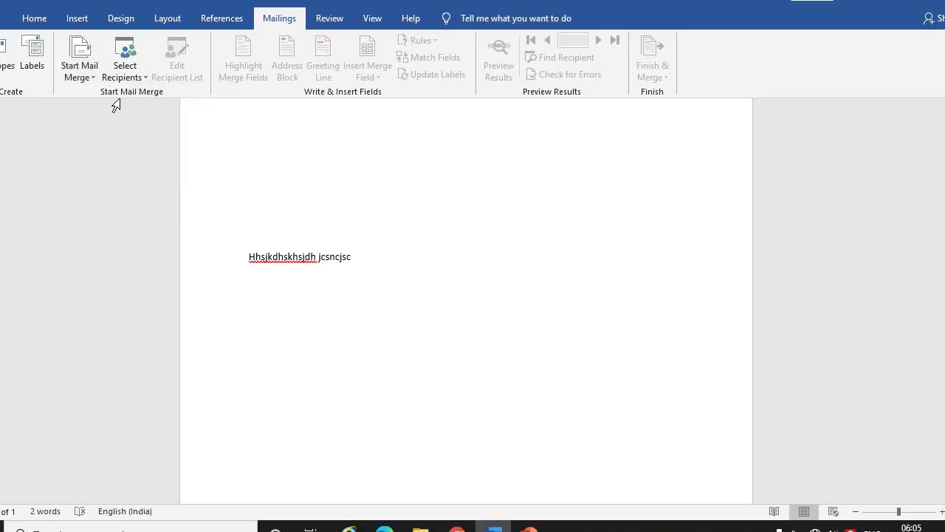
click(68, 69)
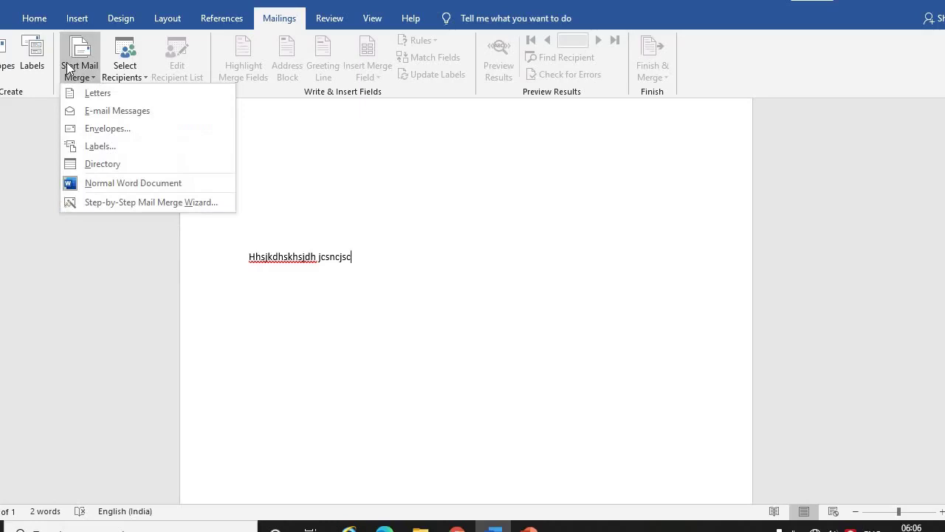
click(109, 202)
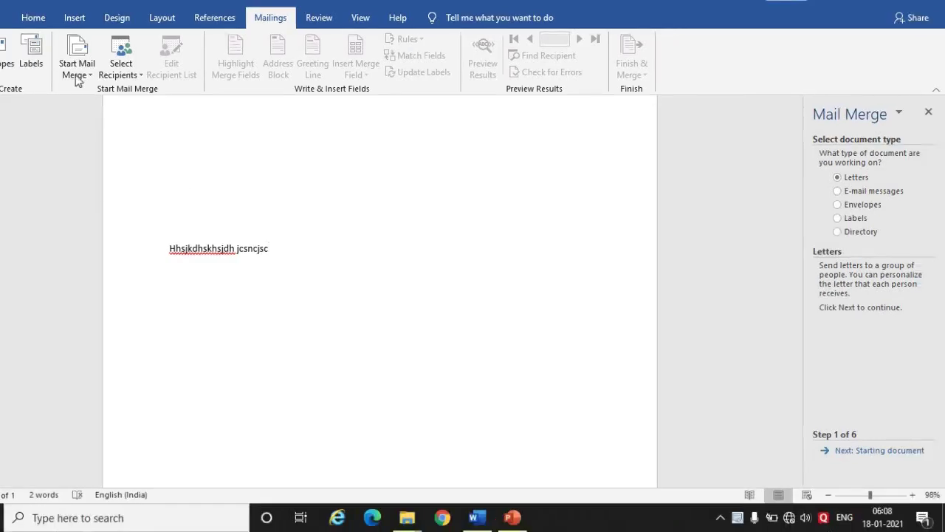
Step: Set up the merge as Letters based on the current document and advance the wizard to recipient selection
click(76, 74)
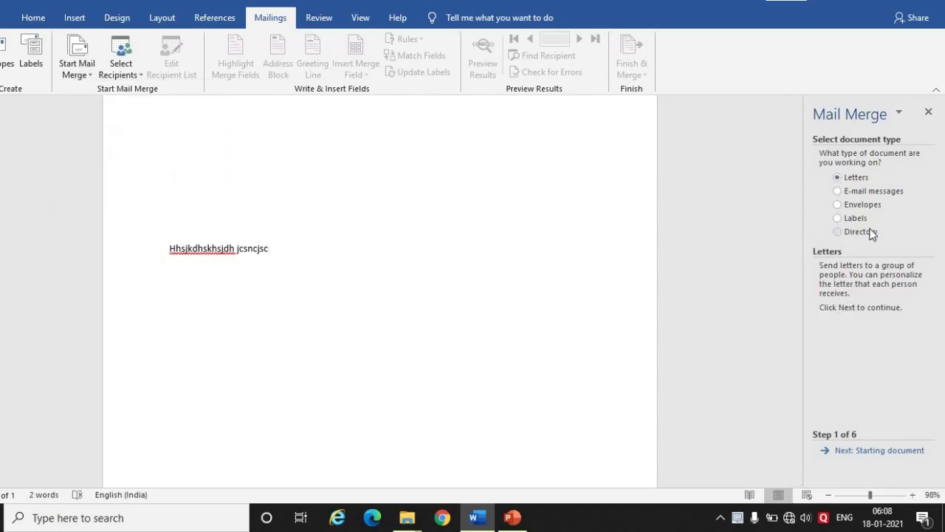
click(855, 454)
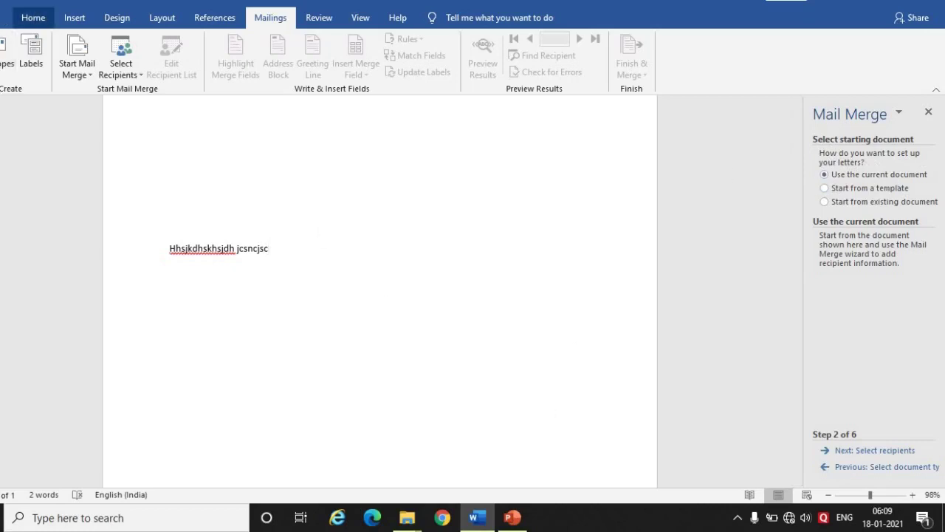
click(6, 17)
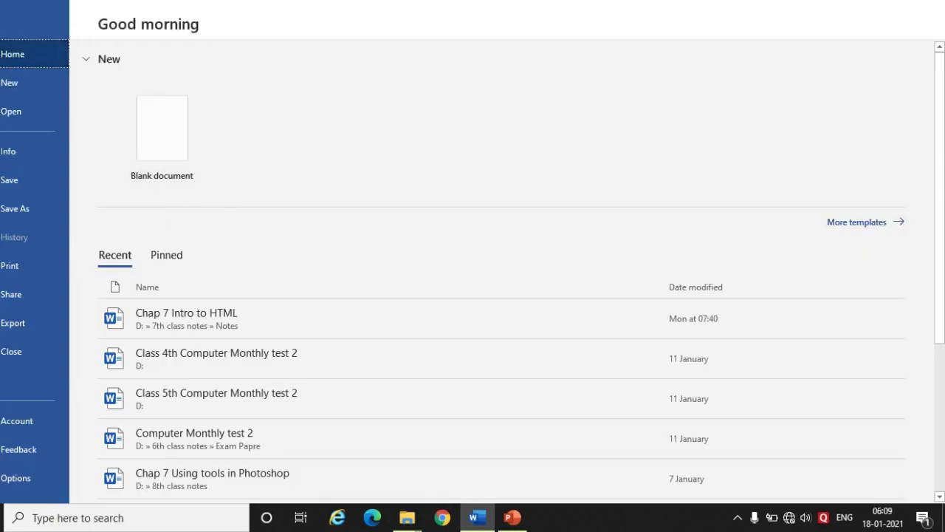
click(12, 19)
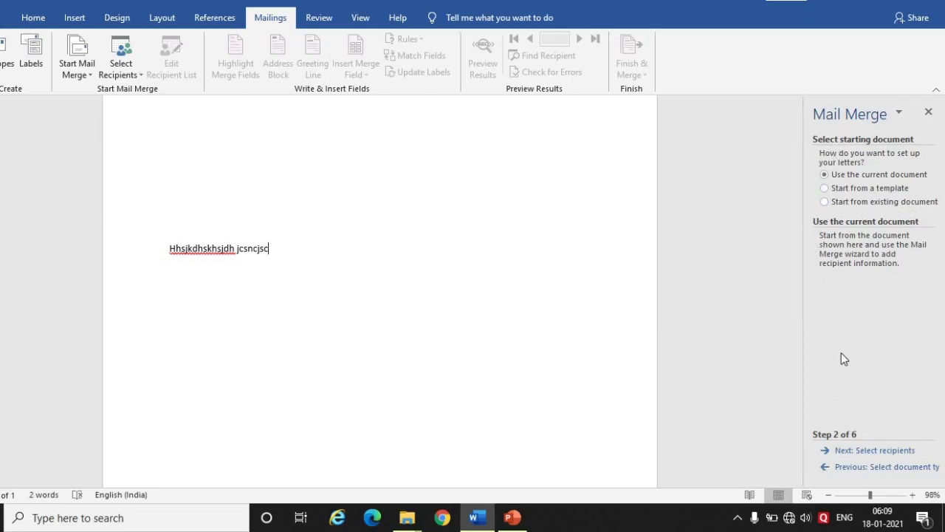
click(825, 188)
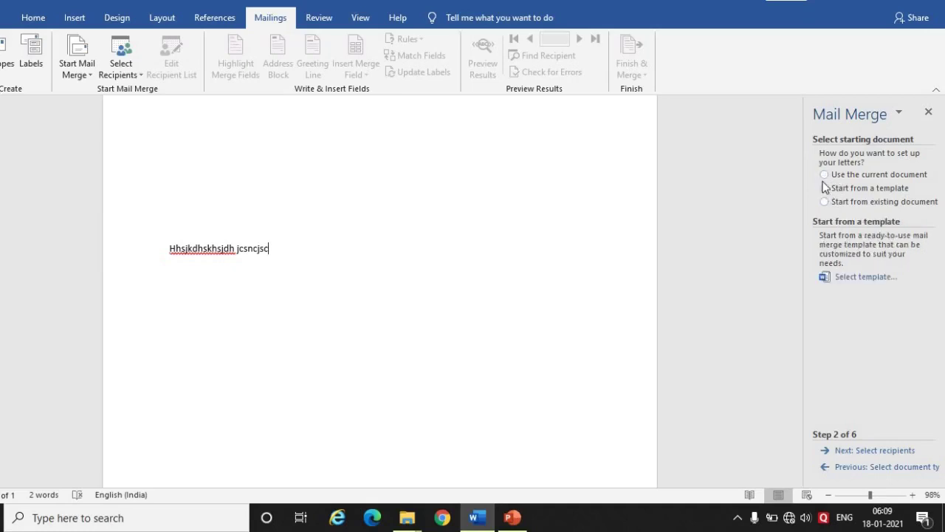
click(824, 174)
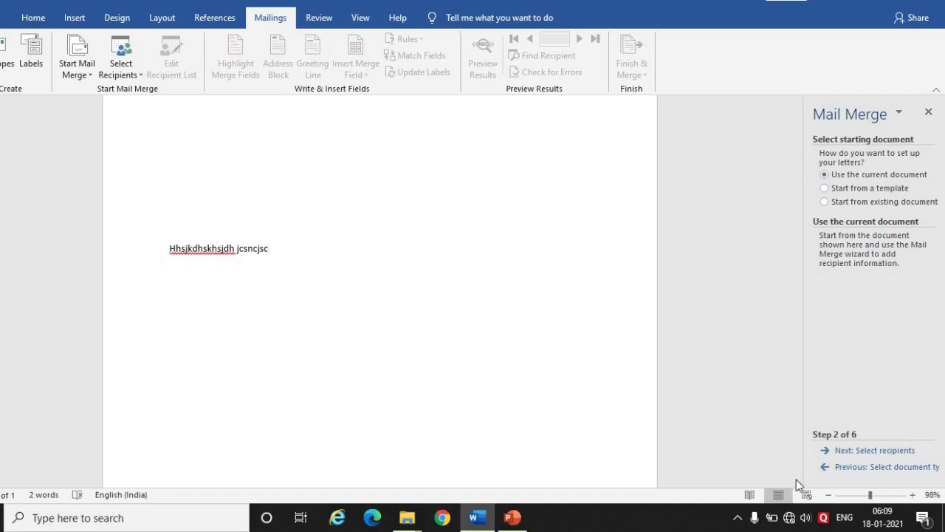
click(874, 450)
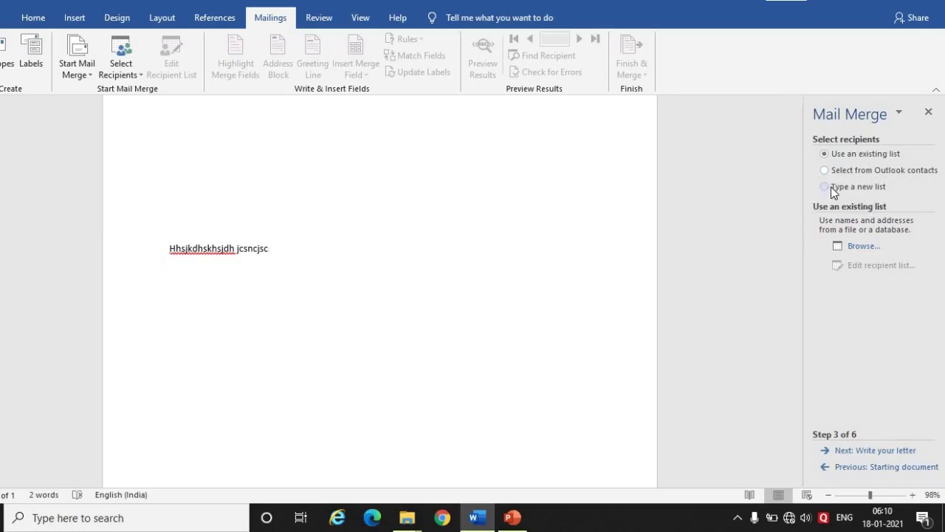
Step: Create a new typed recipient list and enter the title Vaijapur and the first recipient's first name
click(868, 188)
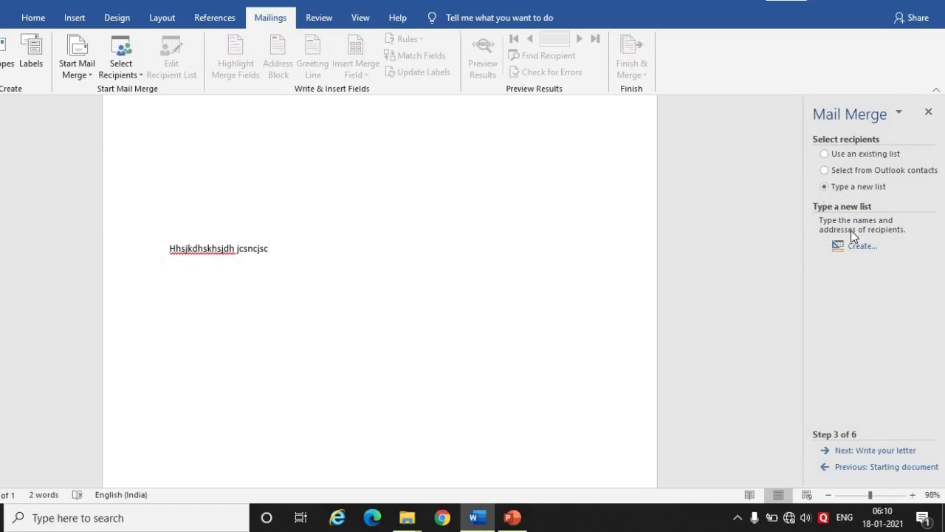
click(866, 452)
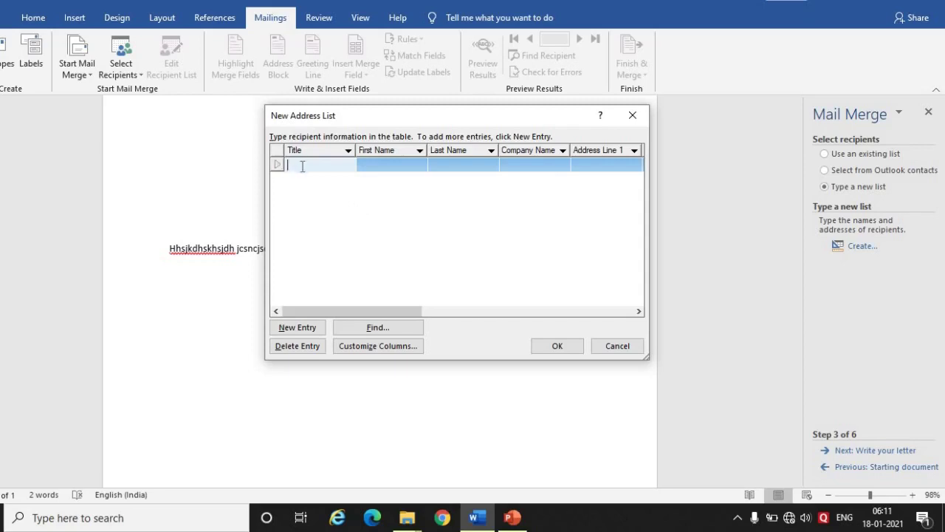
text(Vaijapur)
click(382, 163)
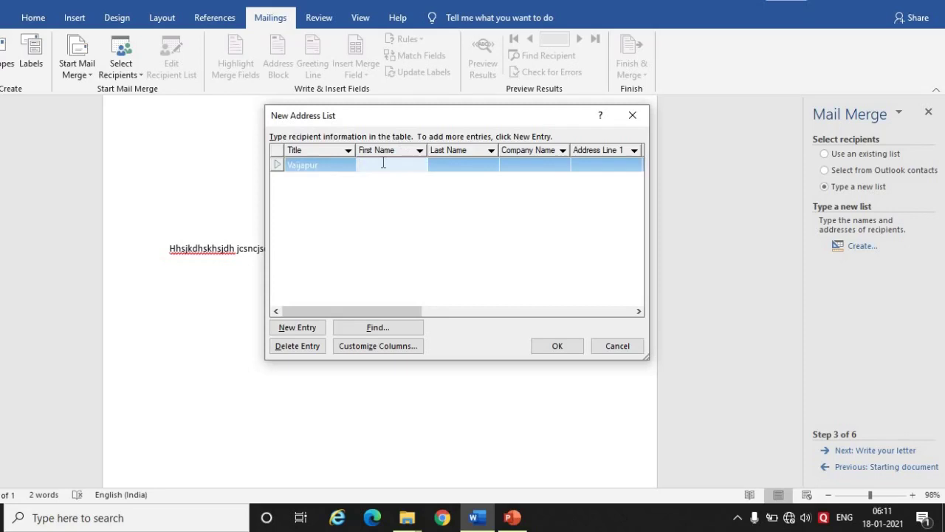
text(Rohit)
key(Tab)
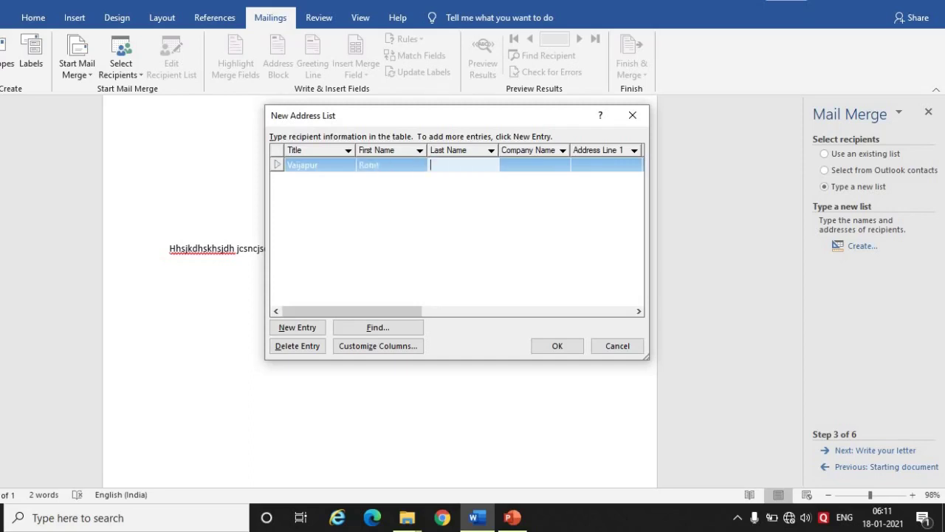
Step: Complete the first recipient's entry with the last name, company name Abc and the first address line
text(Kah)
key(BackSpace)
key(BackSpace)
key(BackSpace)
text(Agra)
text(wal)
key(Tab)
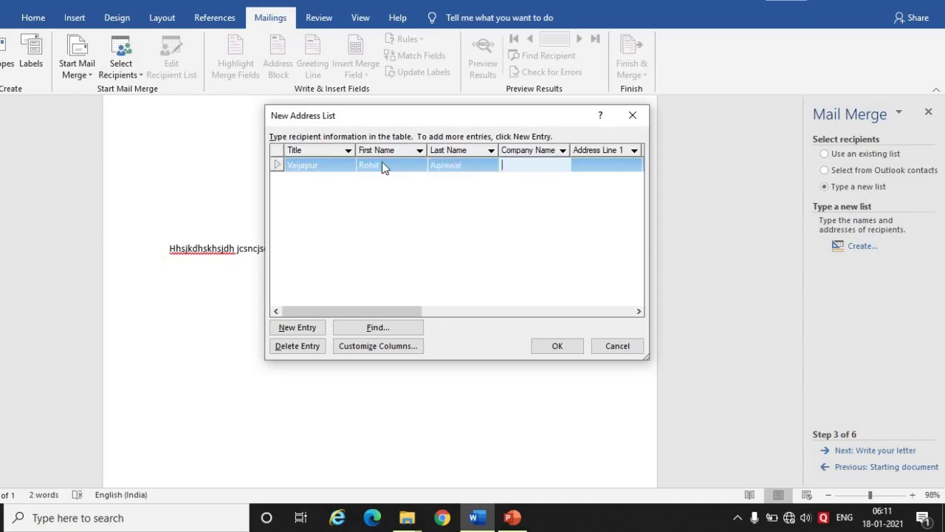
text(Abc)
key(Tab)
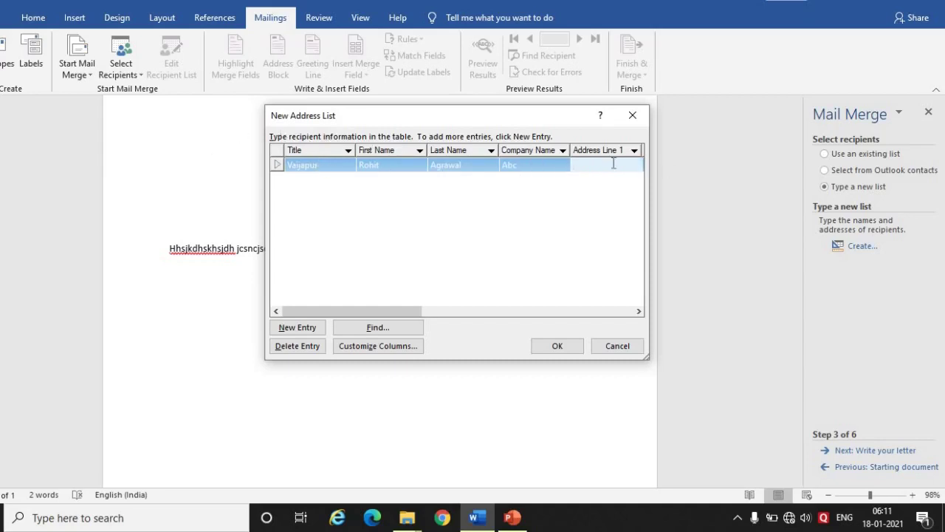
text(Aurangabad)
Step: Add a second entry with the title Vaijapur, the recipient's first and last name, company name xyz and the first address line
click(295, 331)
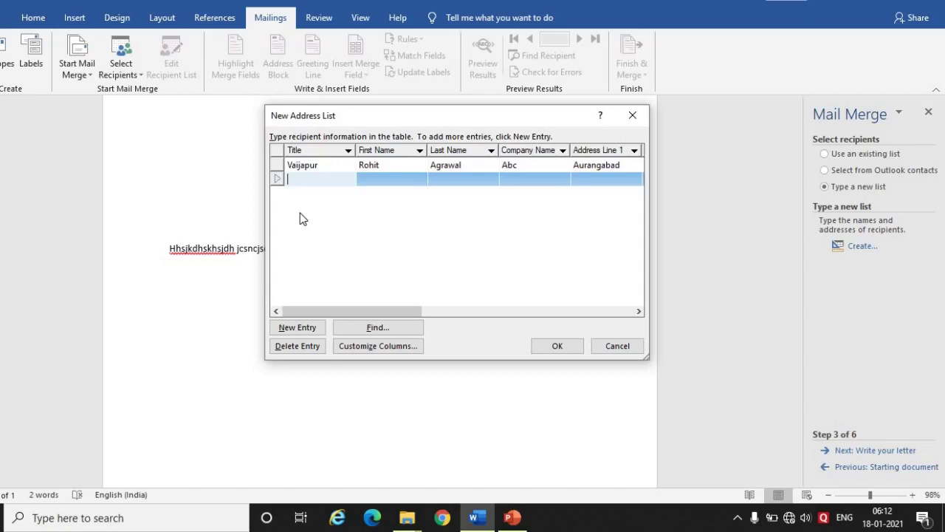
text(Vaijapur)
key(Tab)
text(Teju)
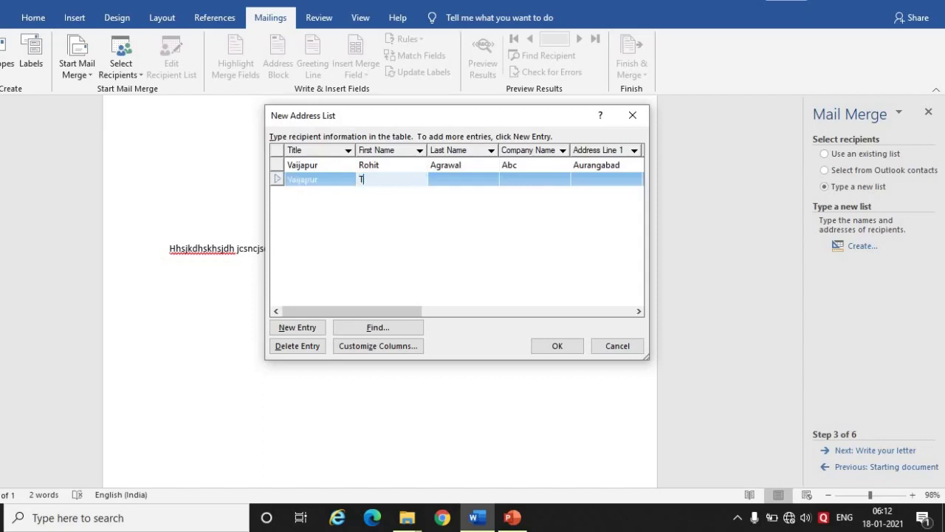
key(Tab)
text(R)
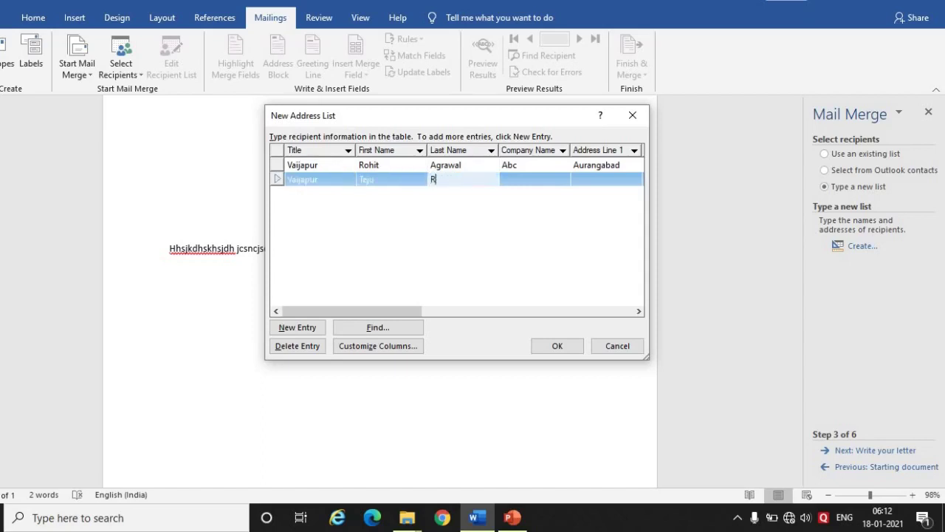
text(amaiya)
key(Tab)
text(xyz)
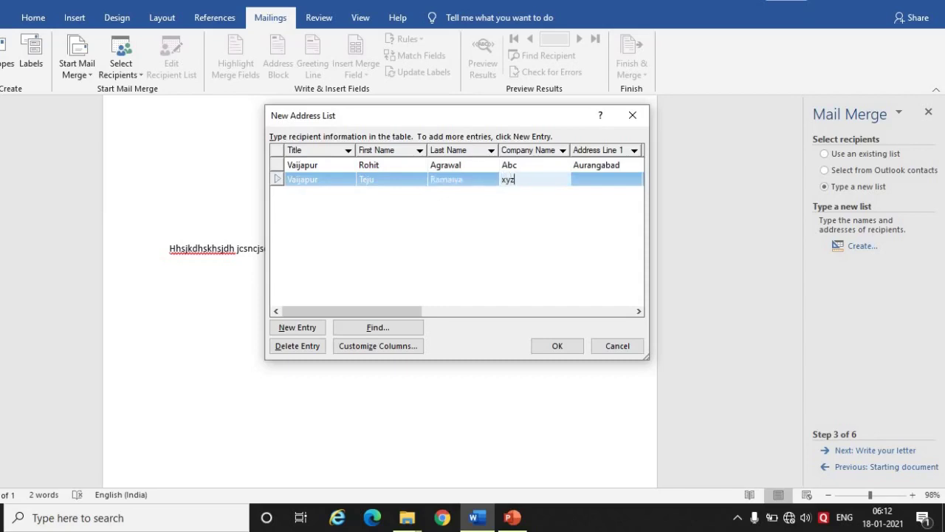
key(Tab)
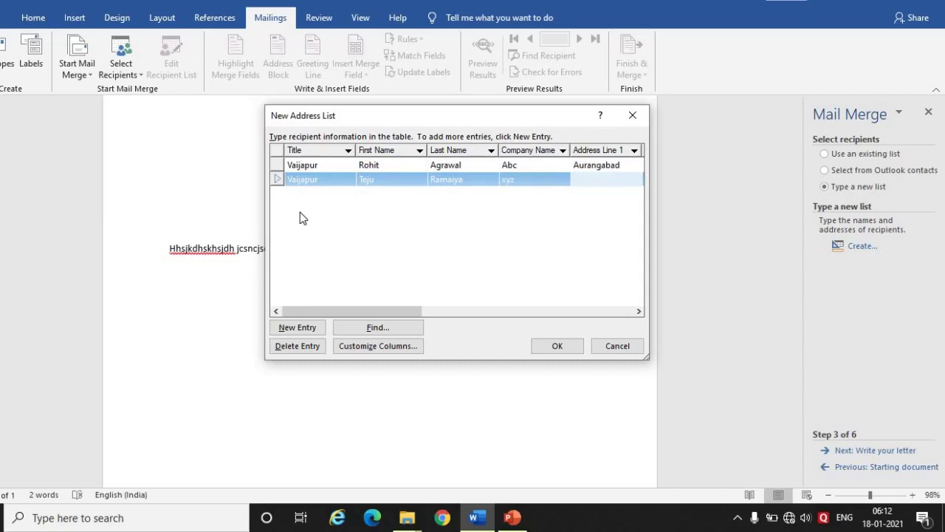
text(Mumbai)
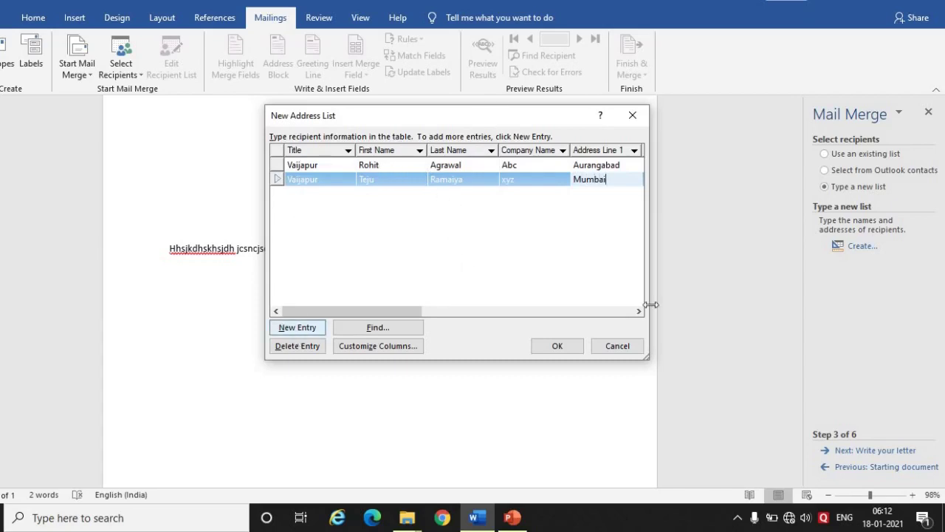
Step: Save the address list as abc in the Videos folder inside 9th class notes on drive D
click(570, 346)
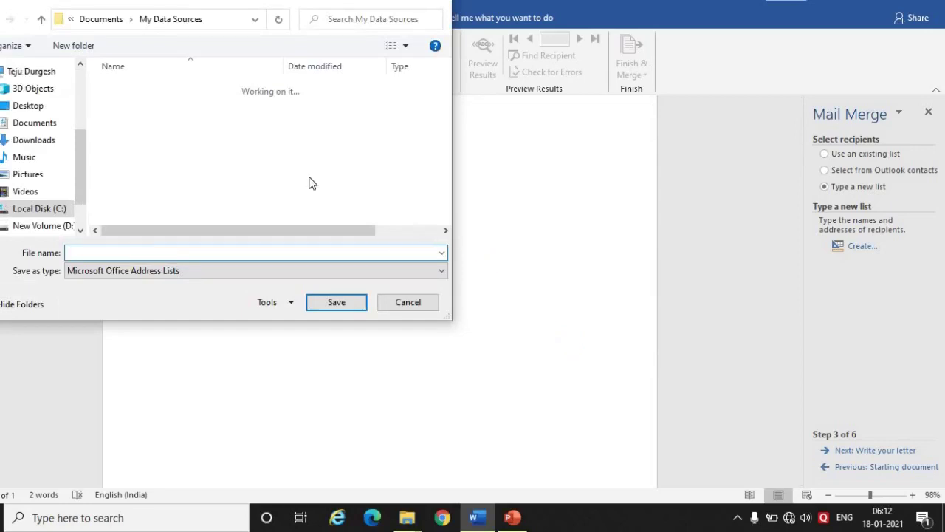
click(52, 227)
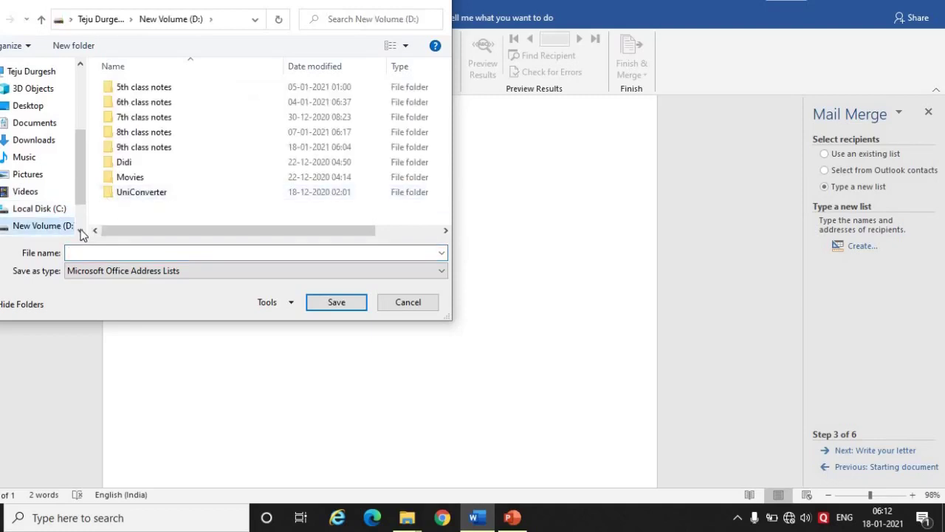
double_click(157, 147)
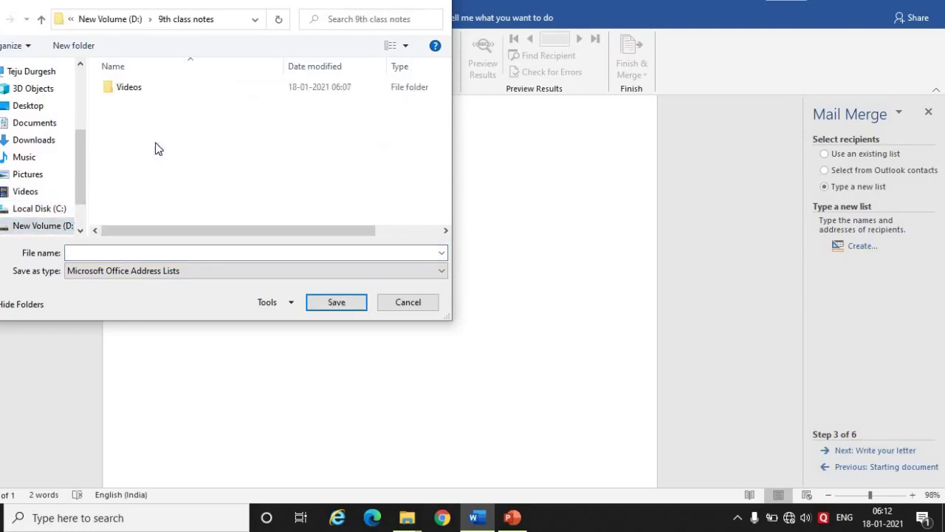
click(196, 96)
click(316, 306)
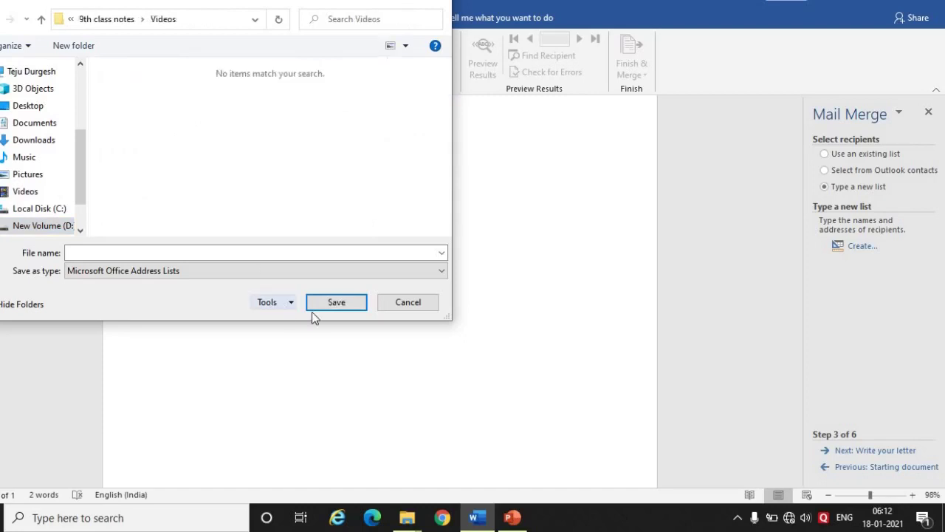
click(321, 254)
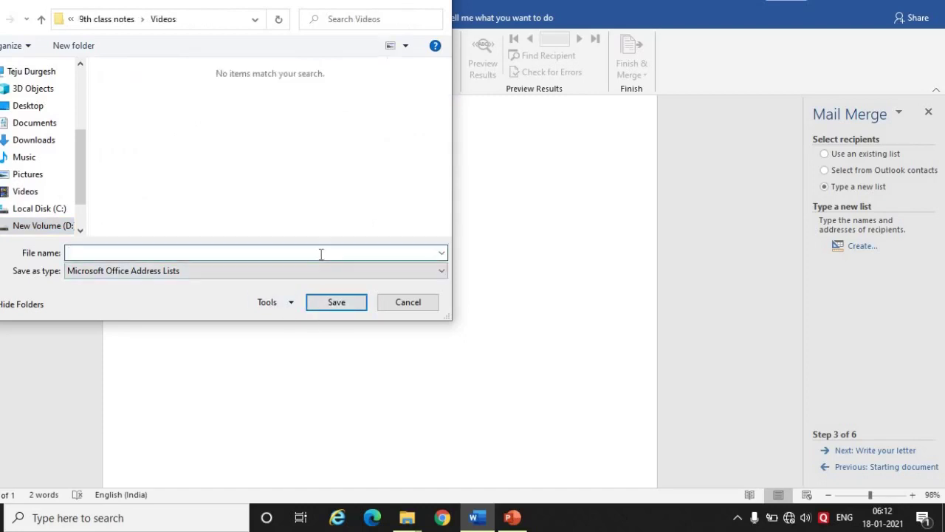
text(abc)
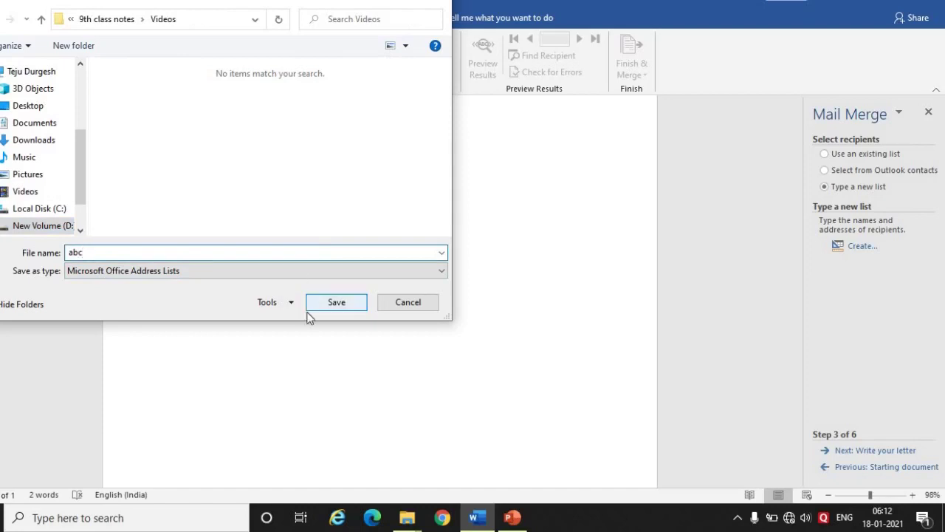
click(320, 307)
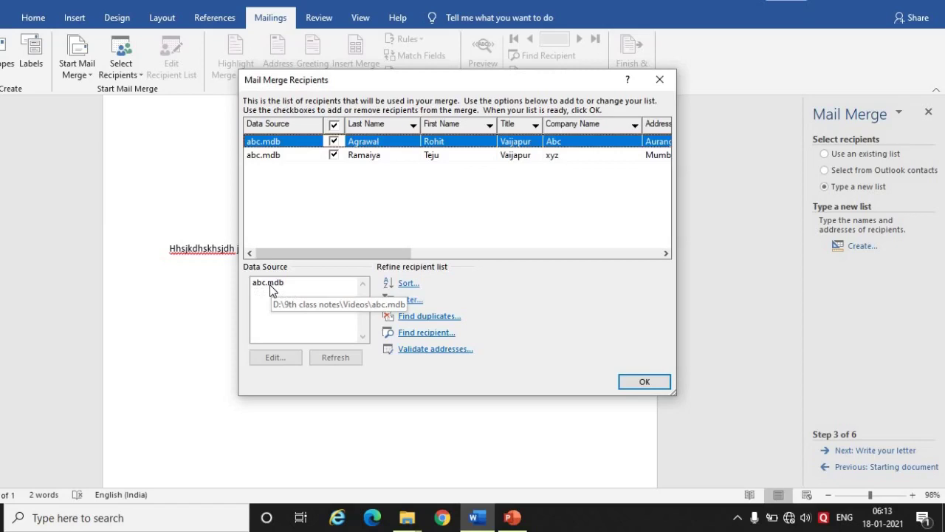
Step: Accept the merge recipients, advance the wizard to writing the letter, and delete the placeholder text from the document
click(643, 383)
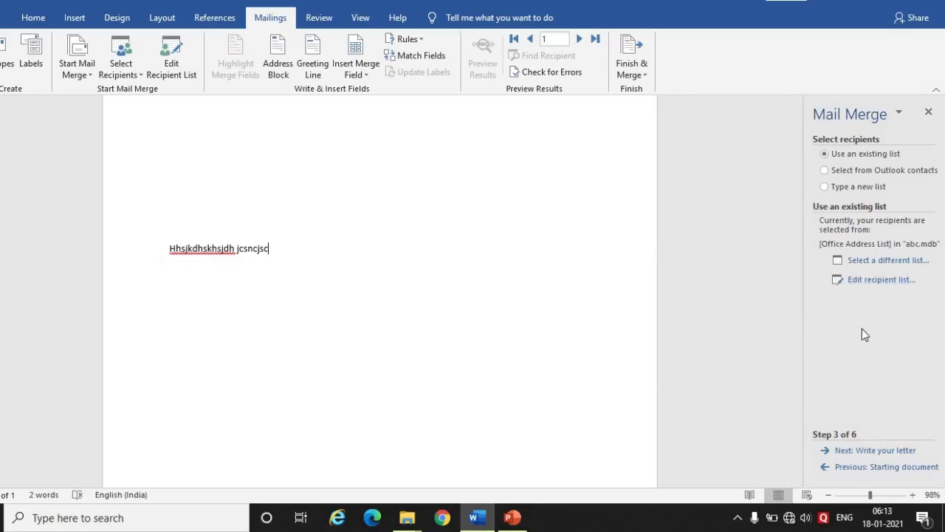
click(863, 451)
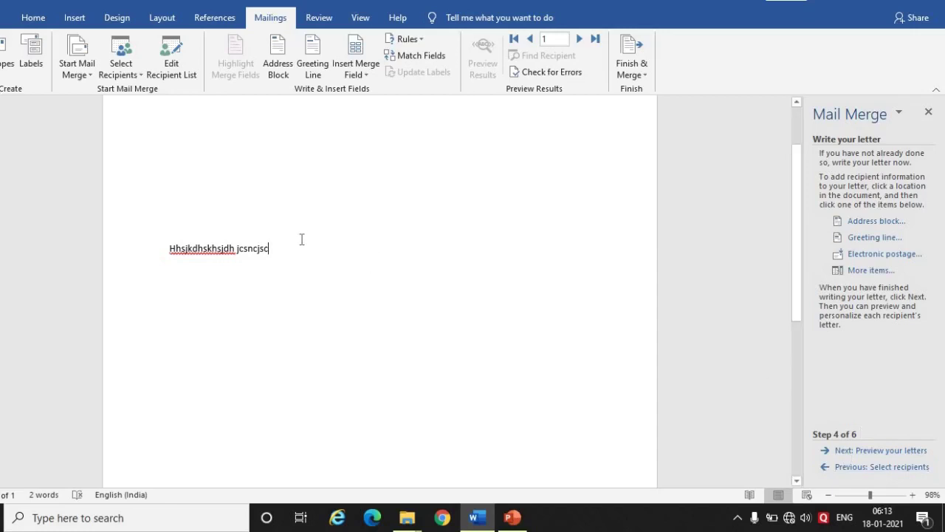
click(130, 251)
key(Delete)
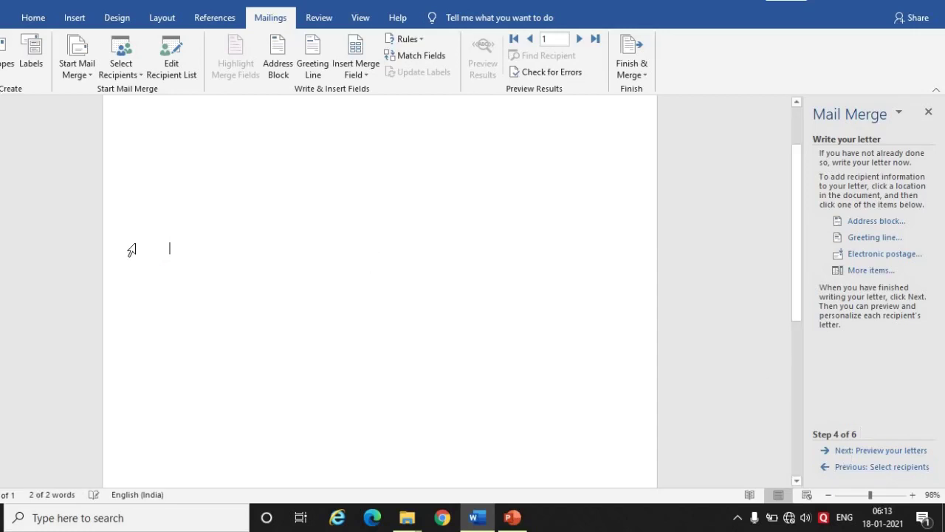
Step: Insert an address block with the default name format, then insert a second address block beside it
click(881, 222)
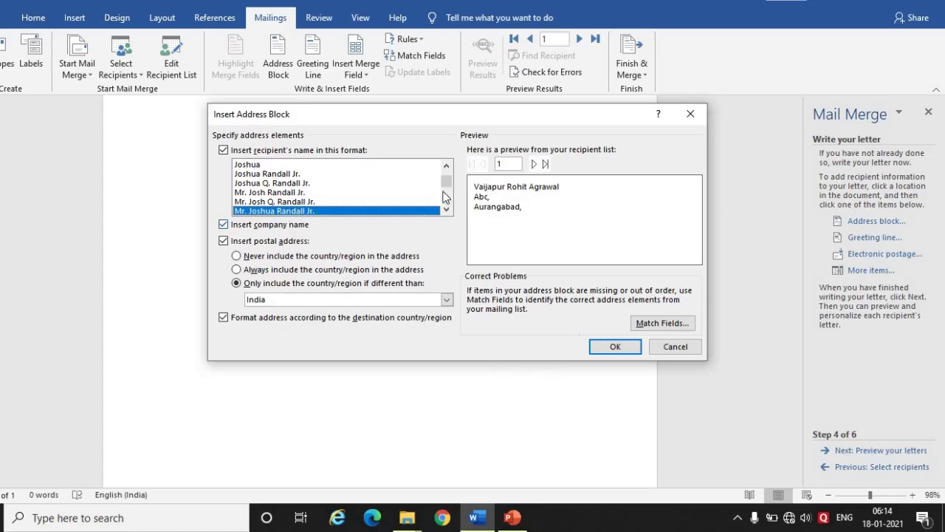
click(614, 346)
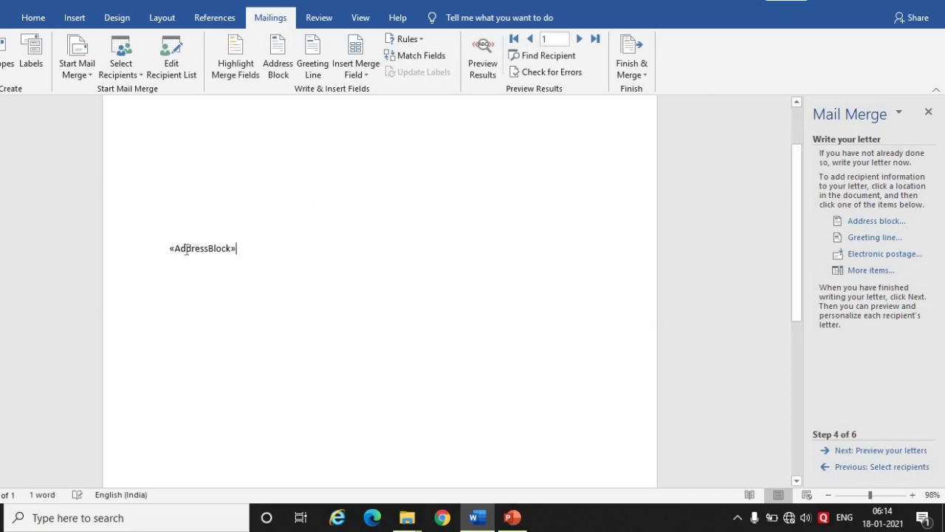
drag(175, 248, 231, 252)
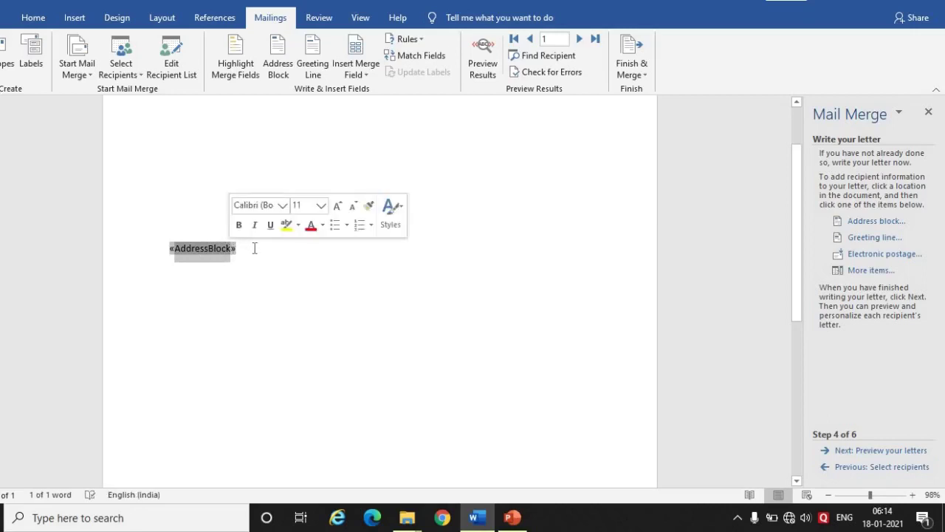
click(874, 222)
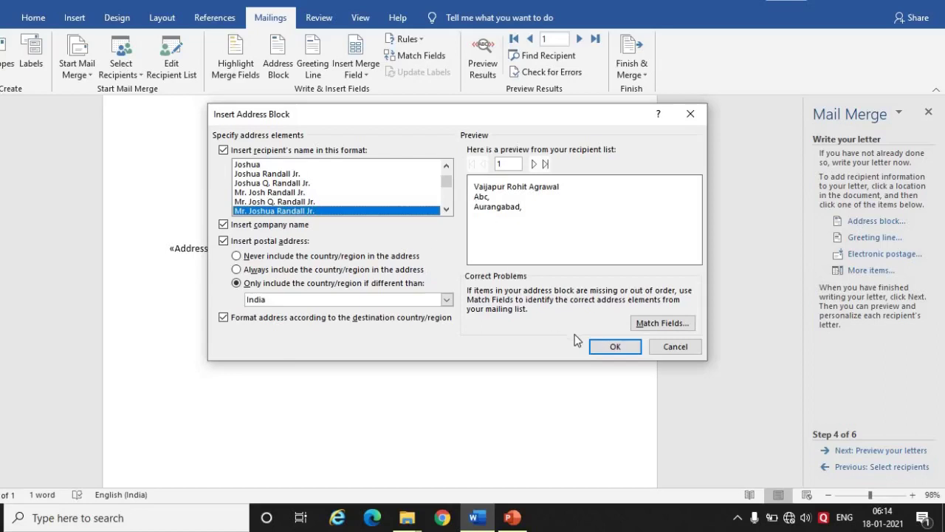
click(603, 352)
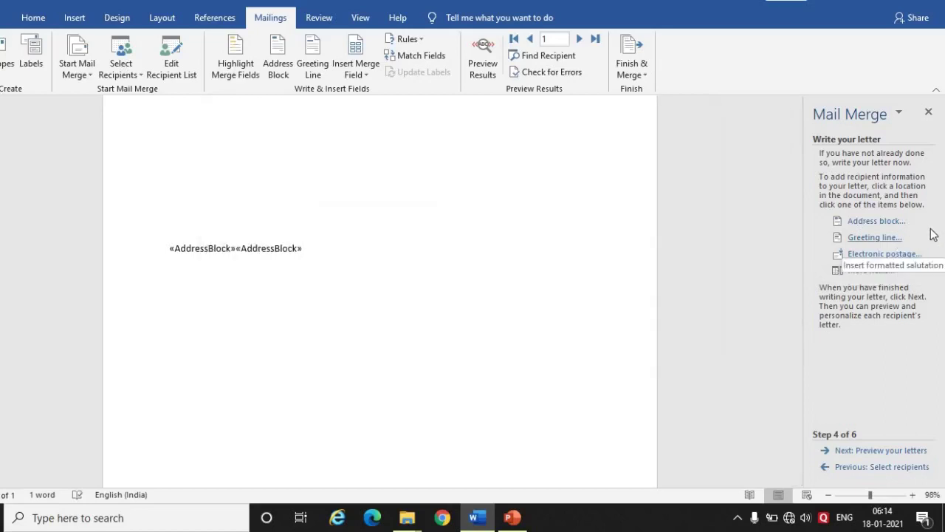
Step: Insert a greeting line in the default Dear format and move it onto its own line below the address blocks
click(863, 240)
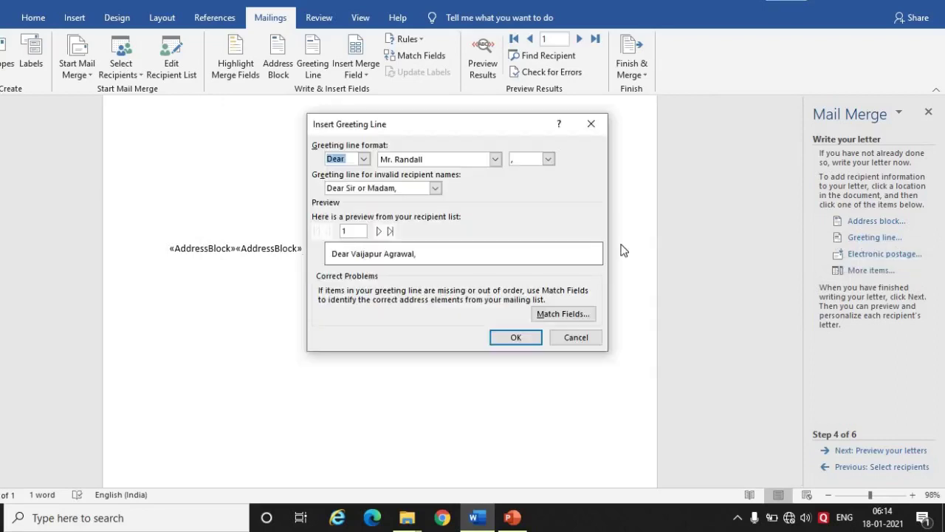
click(514, 338)
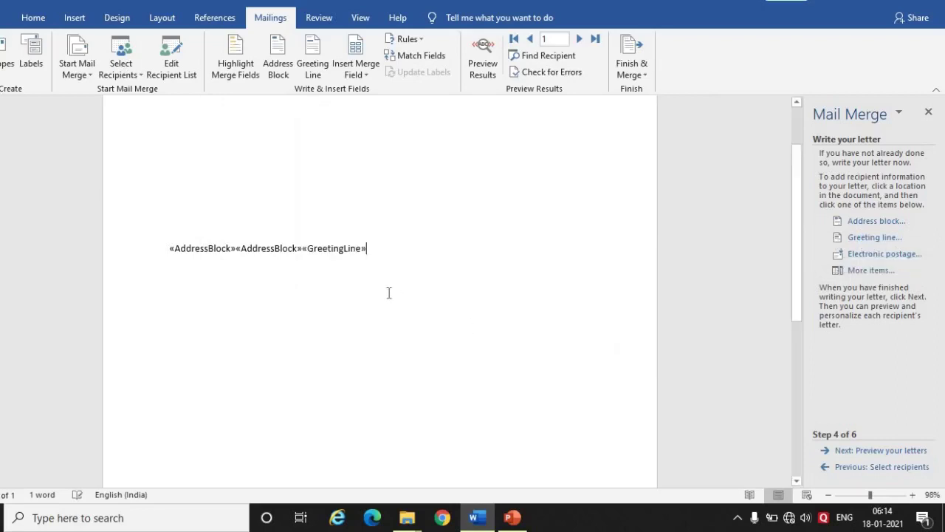
click(303, 248)
key(Return)
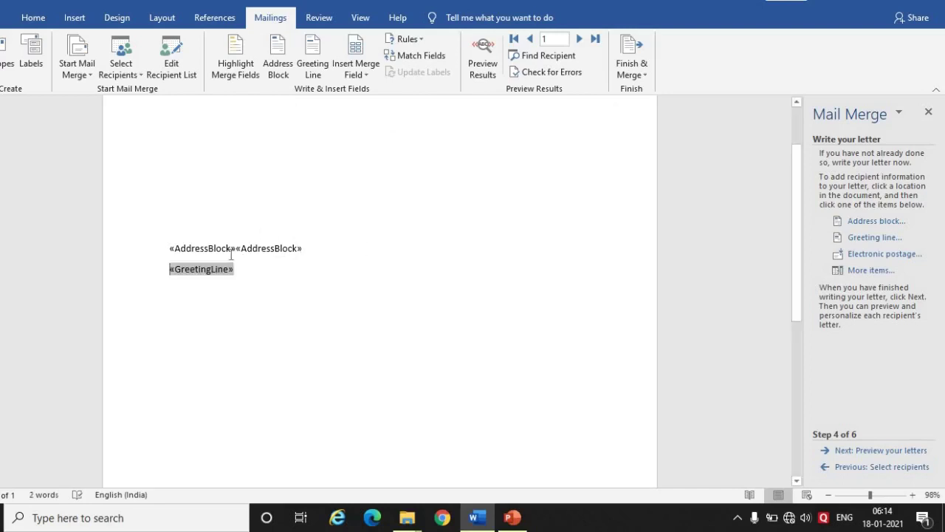
Step: Delete both address blocks on the first line and write Saint Monica School in their place
drag(237, 248, 313, 247)
key(Delete)
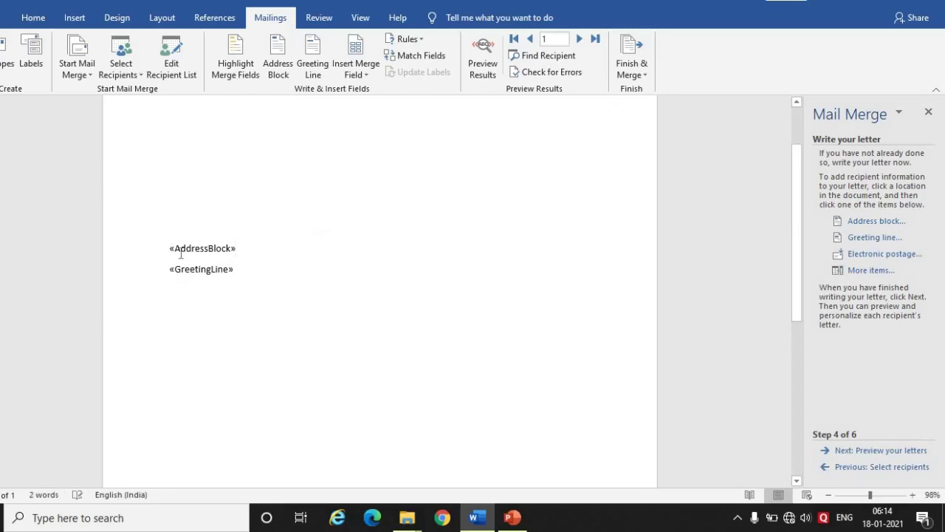
click(177, 251)
drag(178, 251, 234, 251)
key(Delete)
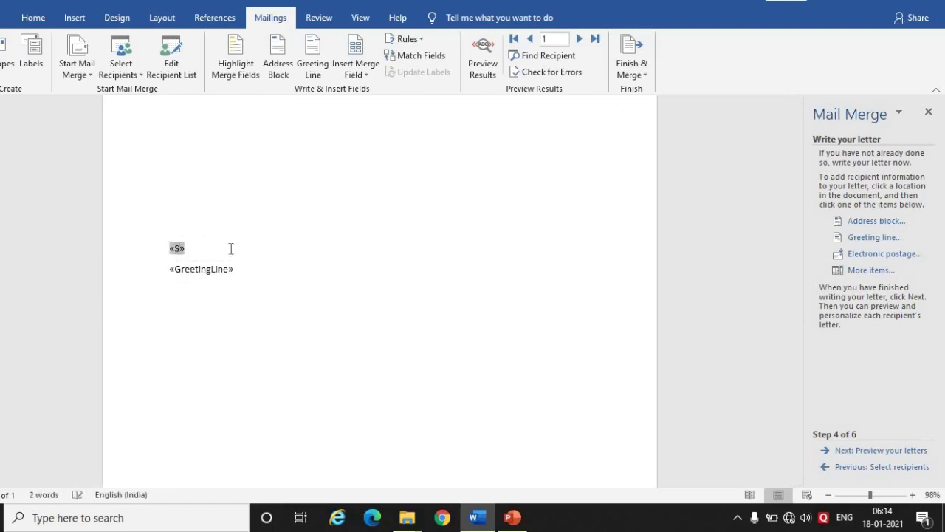
key(Delete)
text(Saint Monica School)
Step: Replace the greeting line field with the text "Respected Sir,"
drag(167, 268, 256, 270)
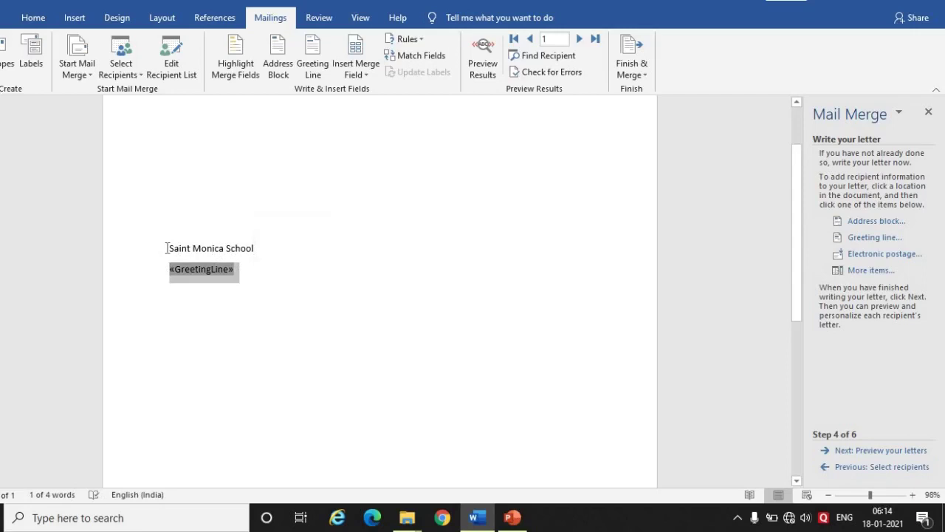
text(Res)
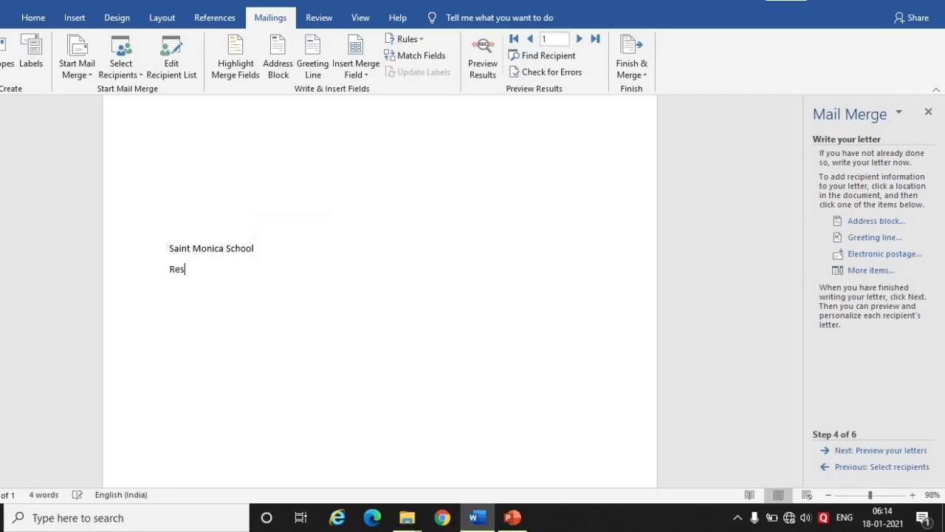
text(pected Sir,)
Step: Try to add electronic postage to the letter and decline the visit to the Microsoft Office website
click(848, 253)
click(487, 291)
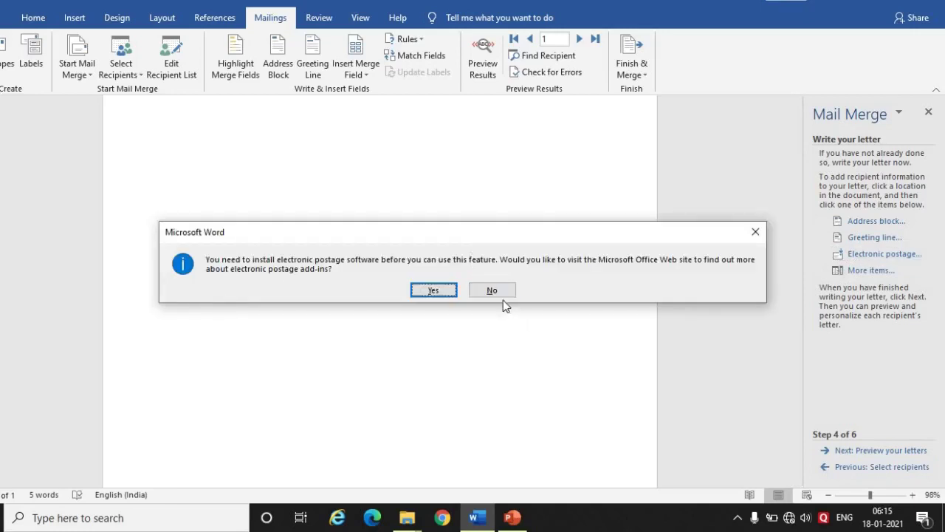
click(501, 290)
click(753, 234)
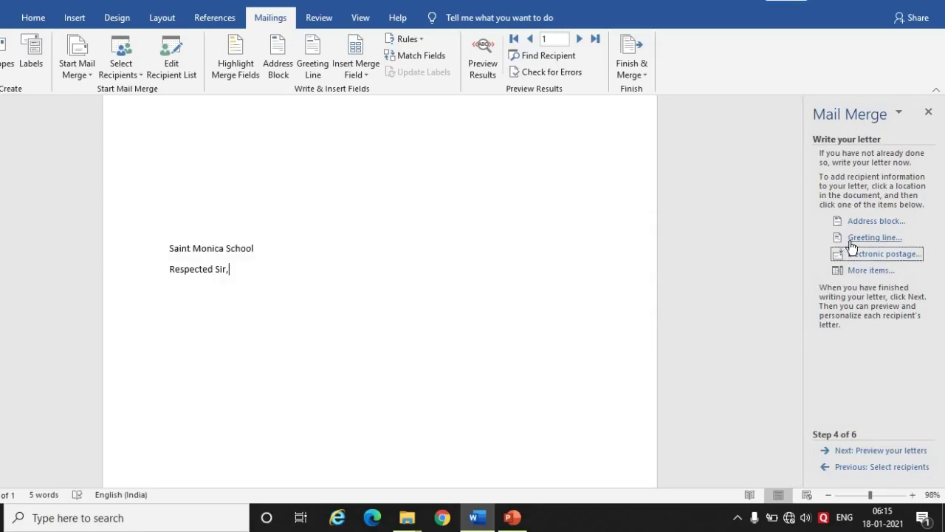
Step: Insert an address block before Saint Monica School, and try a greeting line with the default matched fields after "Respected Sir," before deleting it
click(851, 238)
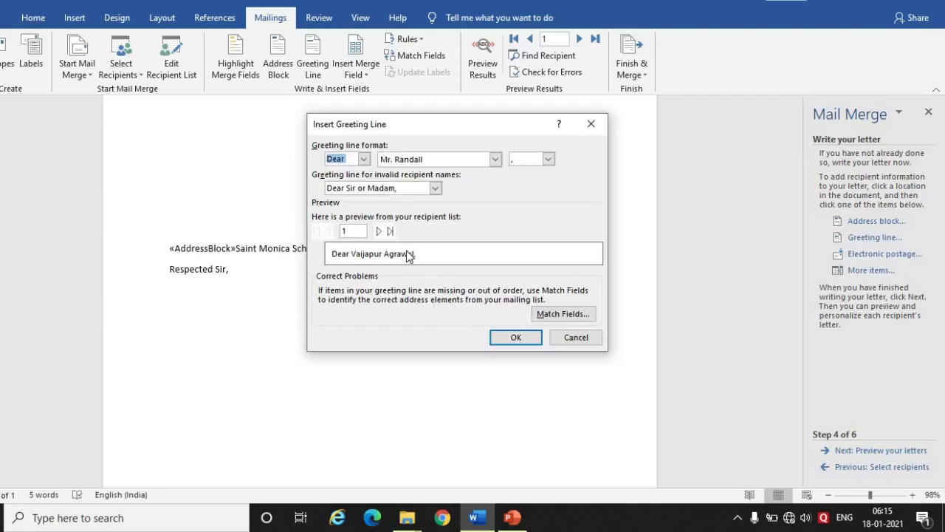
click(561, 314)
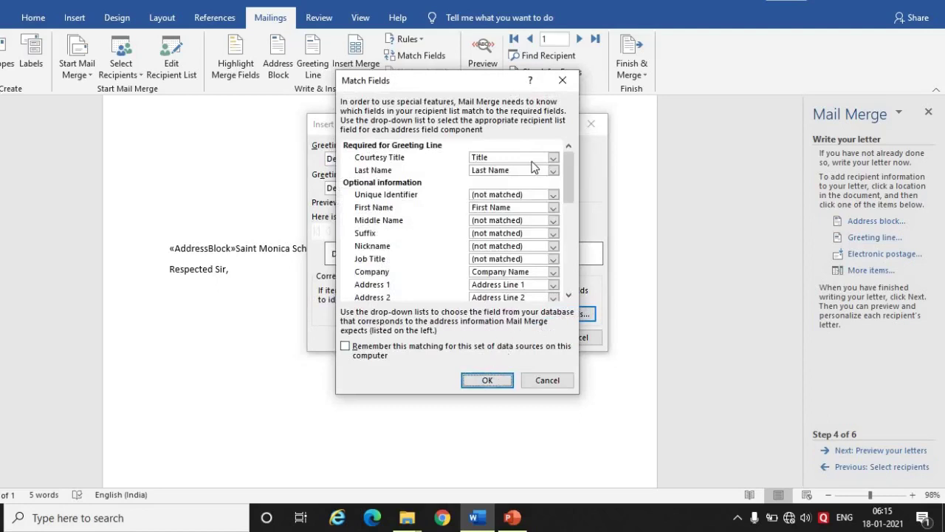
click(487, 380)
click(515, 337)
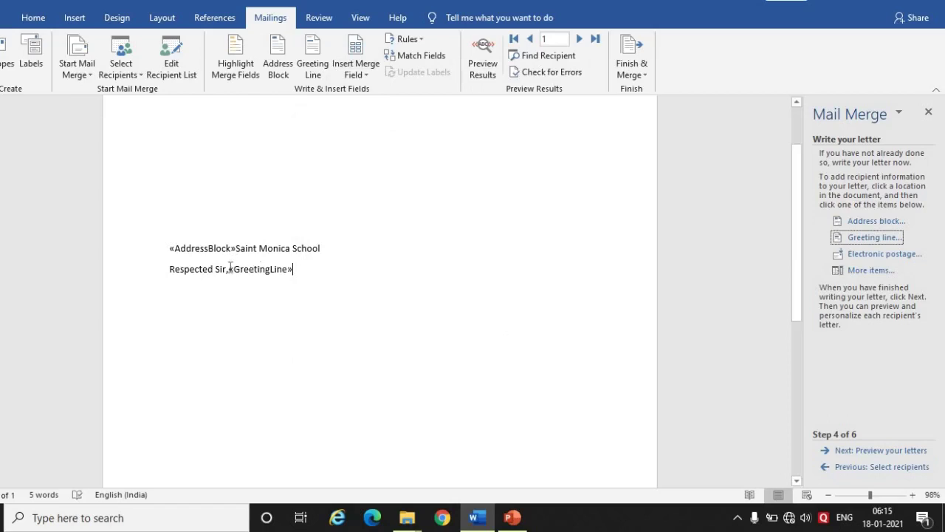
drag(230, 267, 317, 272)
key(Delete)
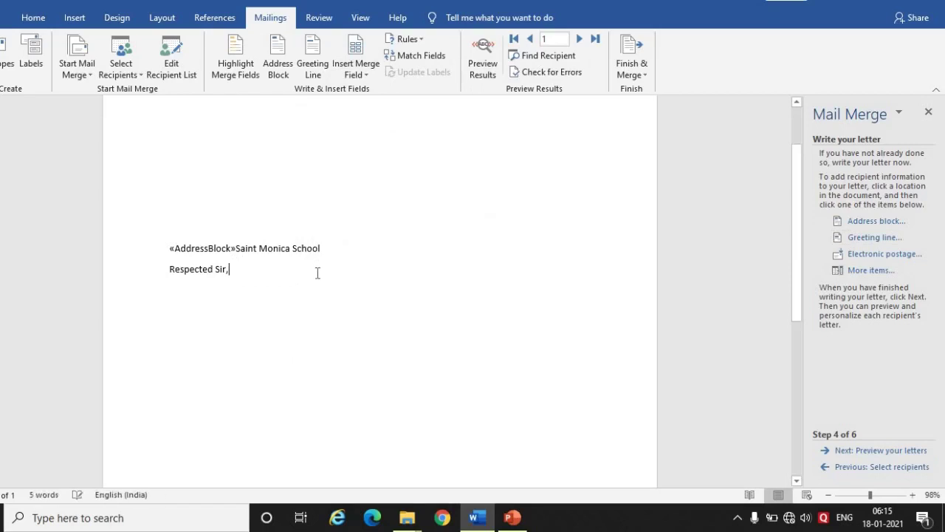
Step: Write the letter body "Hhhsahwdshidh cdcfnddnc" below the salutation and close with "Thankyou" on its own line
key(Return)
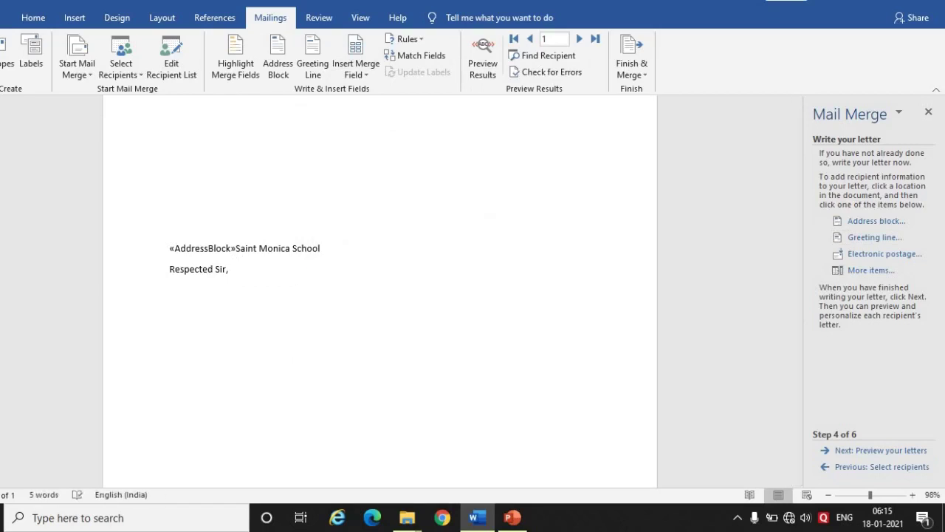
text(School Respected Sir,  Hhhsahwdshidh cdcfnd)
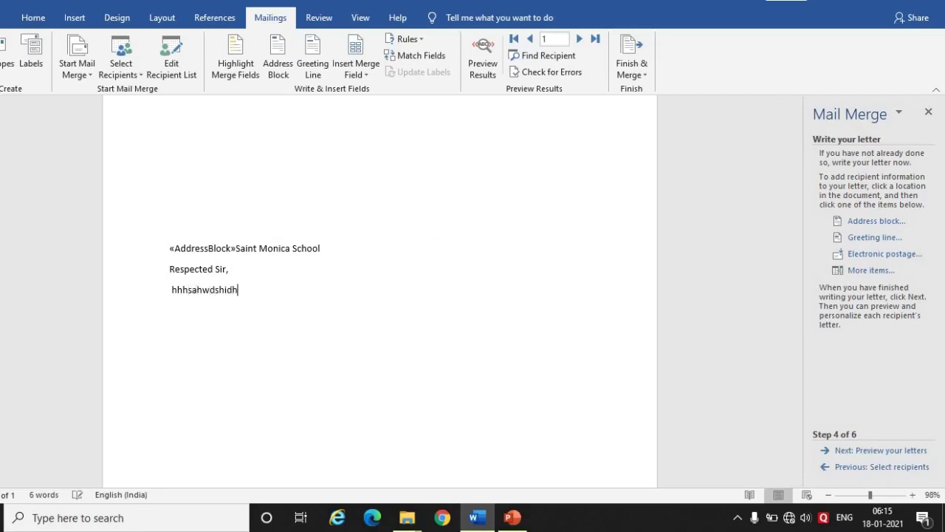
text(dnc )
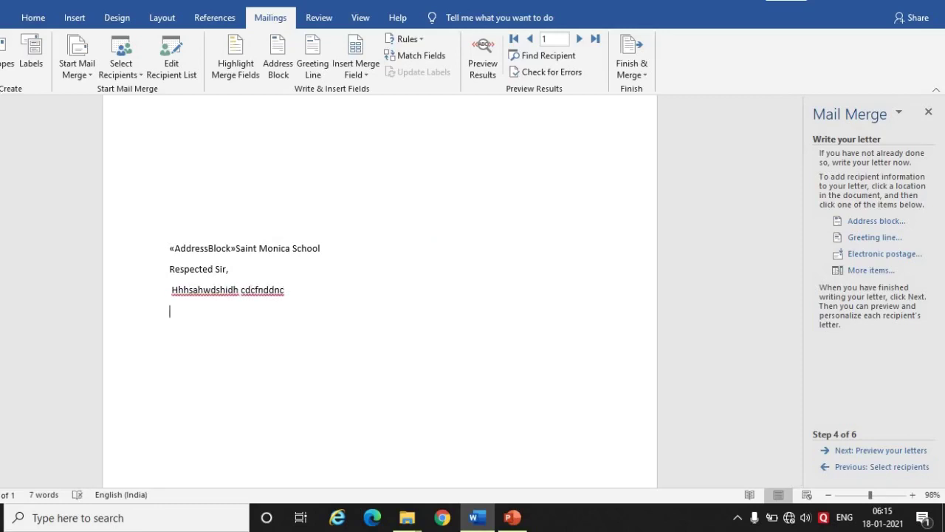
text(Thankyou)
key(Return)
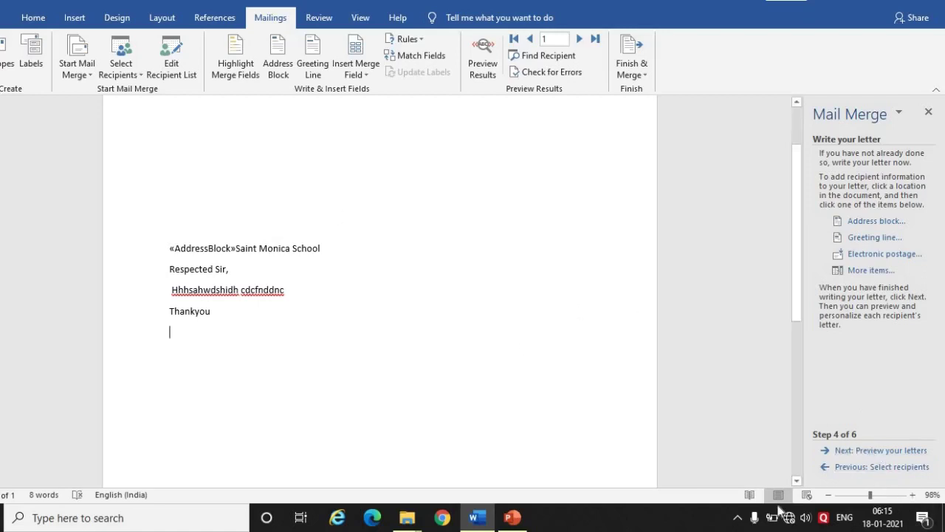
Step: Advance the wizard through the letter preview to completing the merge, and print all records on AnyDesk Printer
click(864, 452)
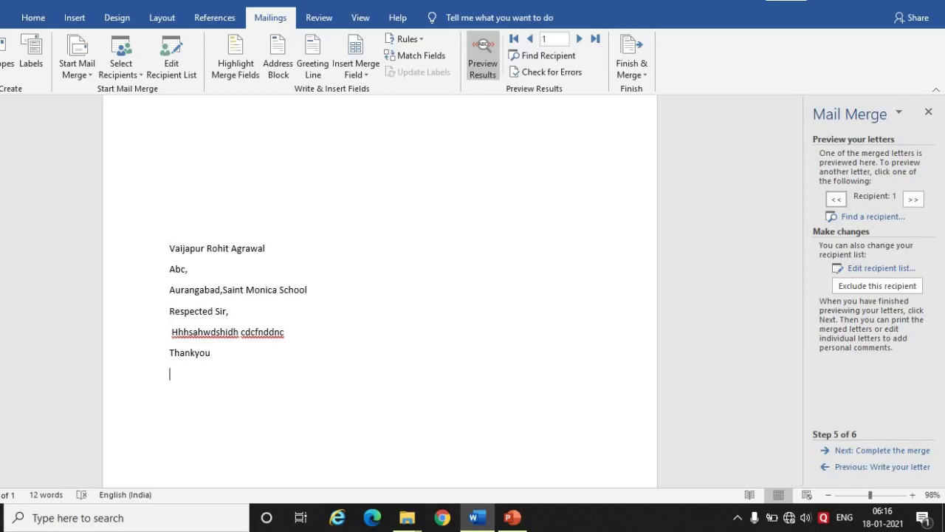
click(897, 450)
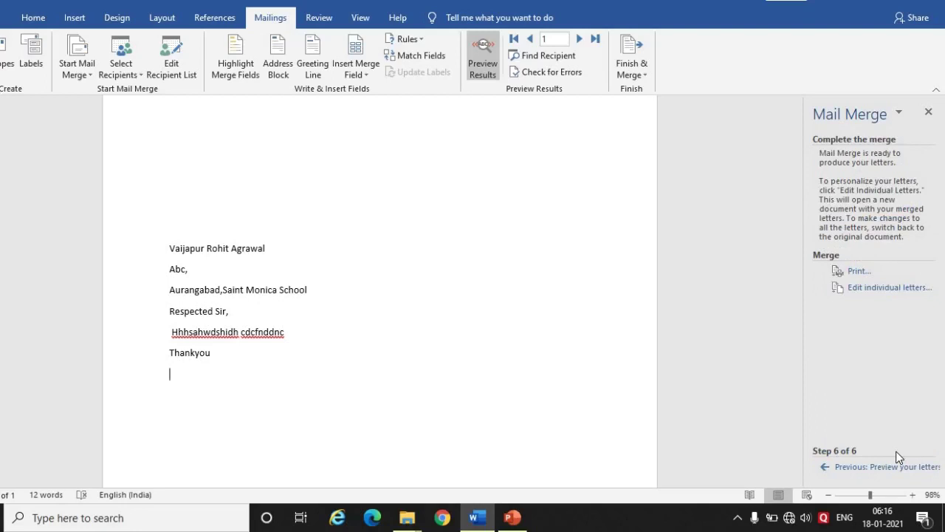
click(855, 273)
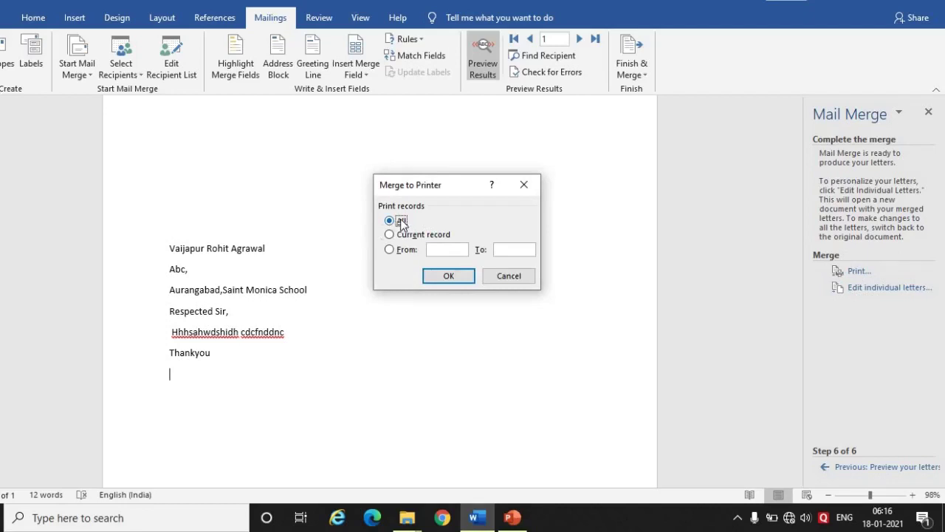
click(436, 248)
click(399, 222)
click(427, 276)
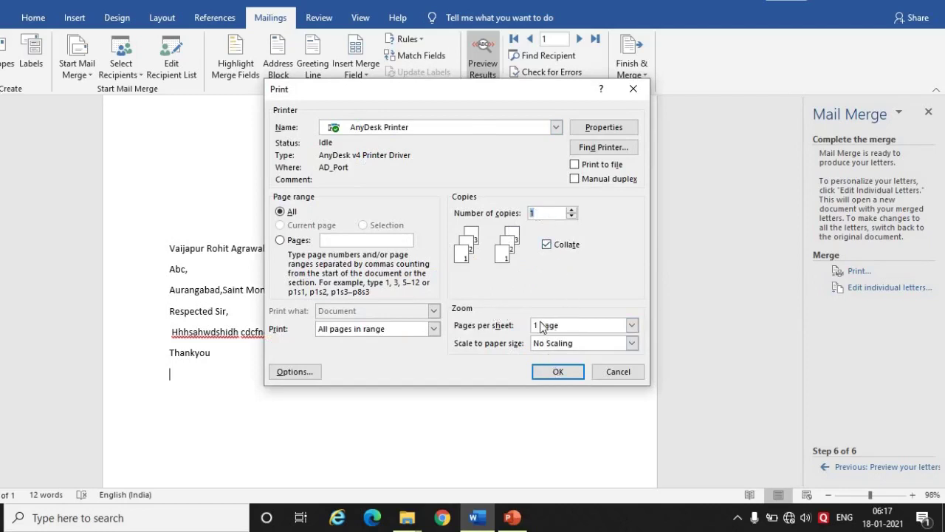
click(537, 368)
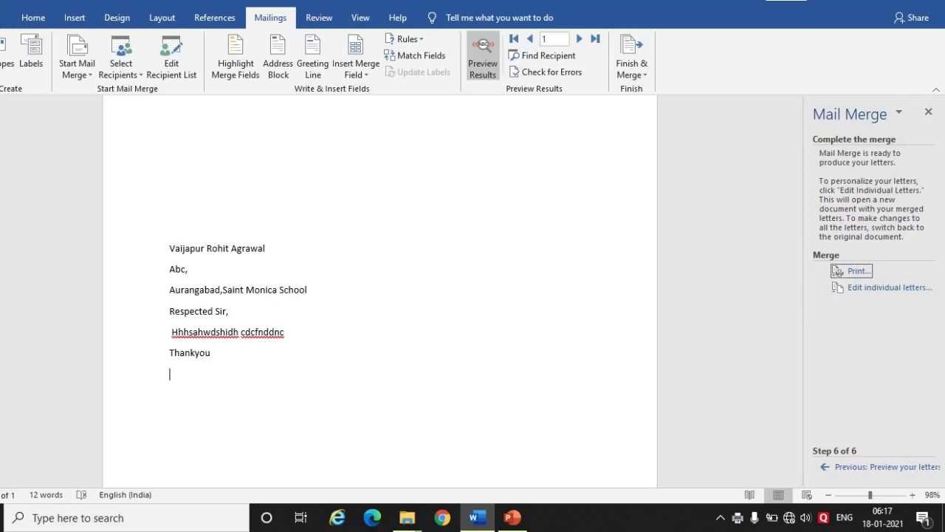
Step: Save the letter as a Word document in the Videos folder inside 9th class notes, keeping the suggested file name
click(4, 18)
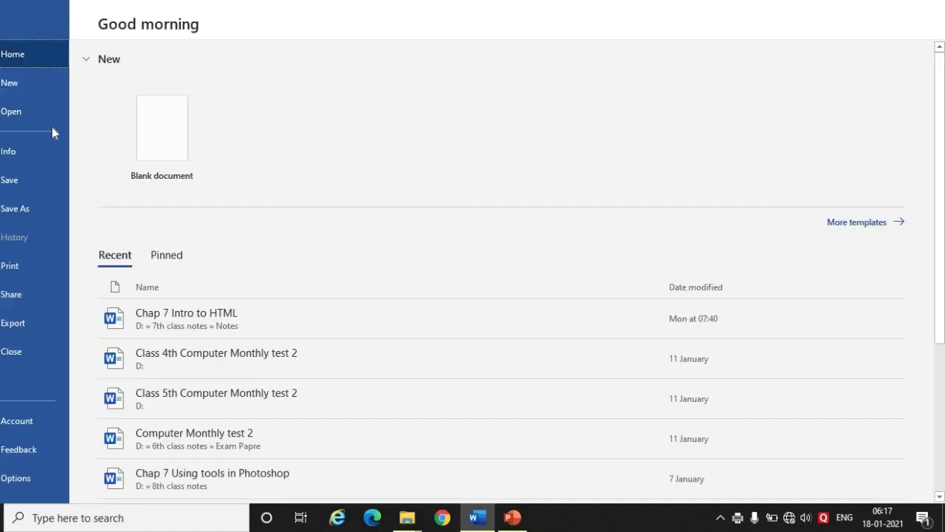
click(26, 177)
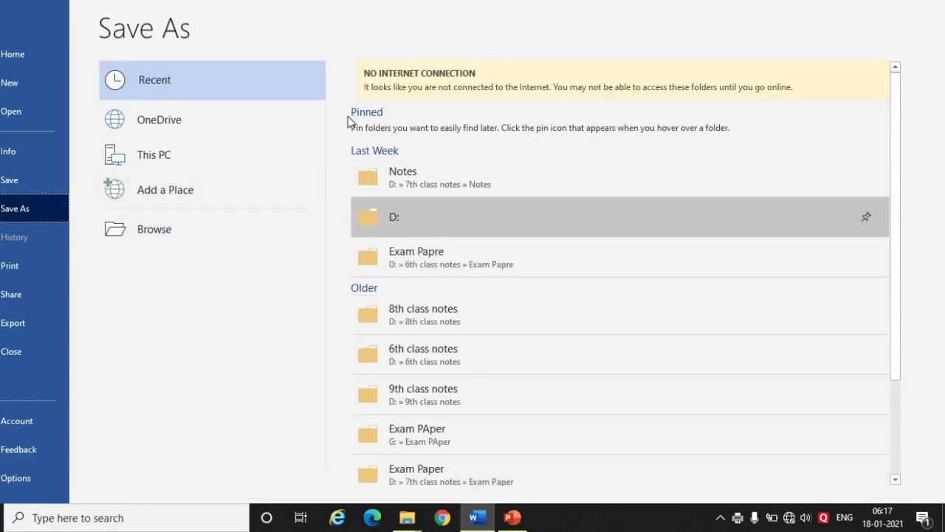
click(168, 154)
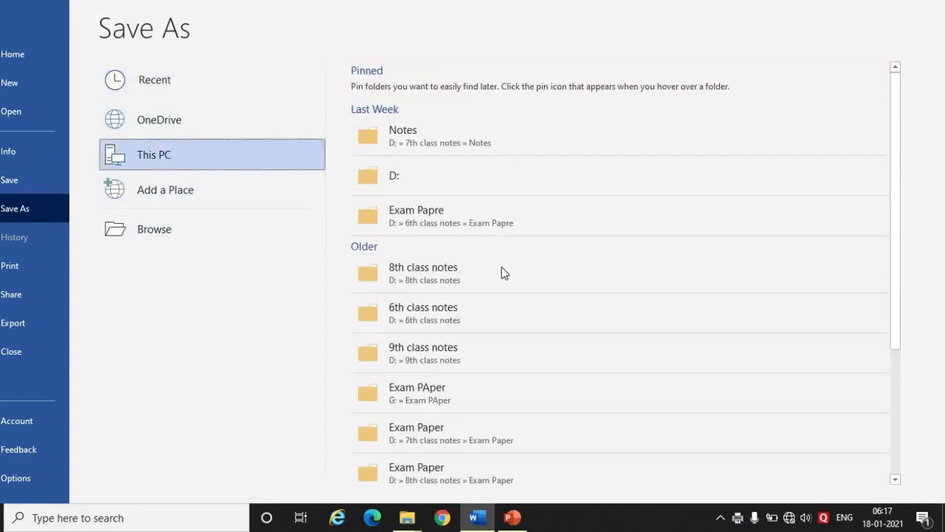
click(442, 344)
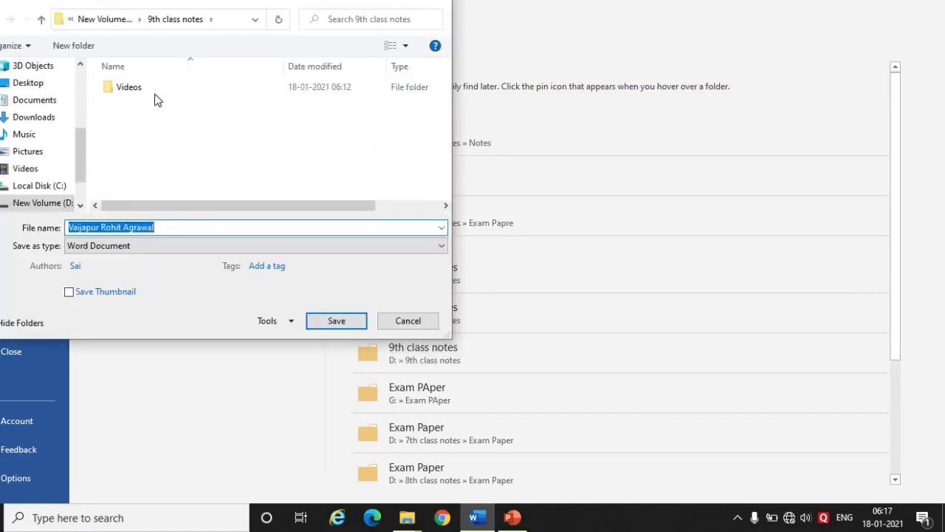
double_click(157, 88)
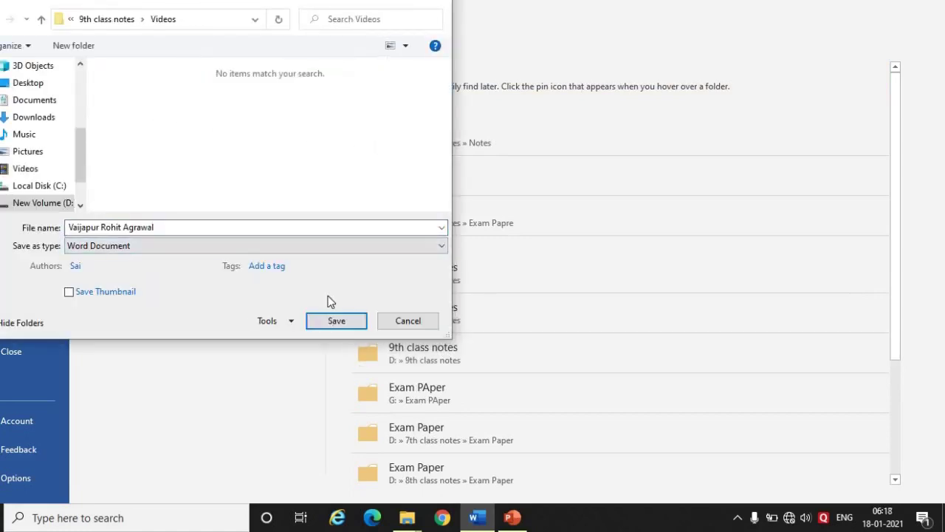
click(336, 321)
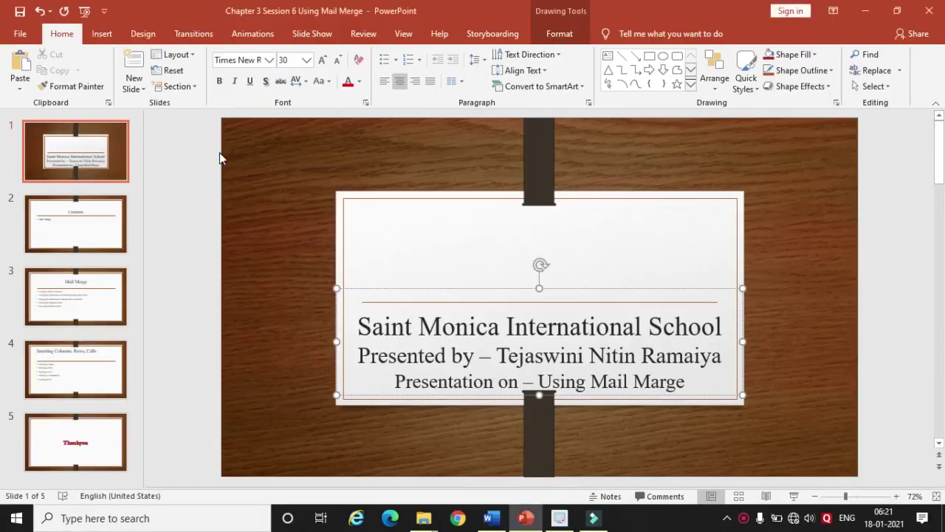
Step: Review the Mail Merge slide in PowerPoint, check the finished letter in Word, and return to the slide
click(67, 316)
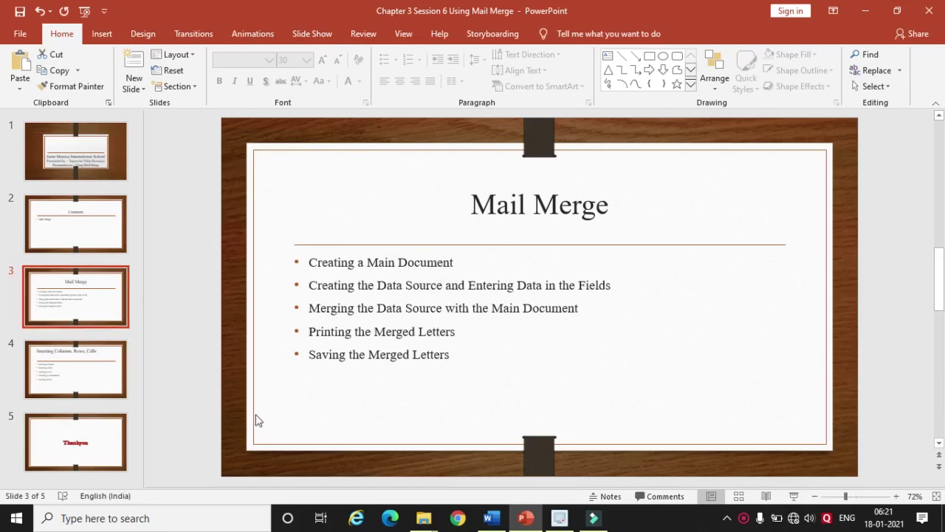
click(496, 522)
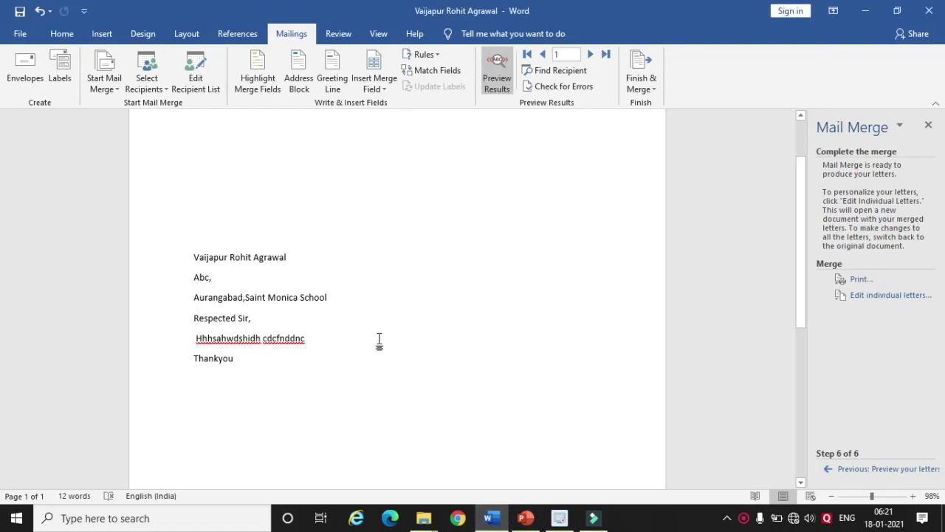
key(alt+Tab)
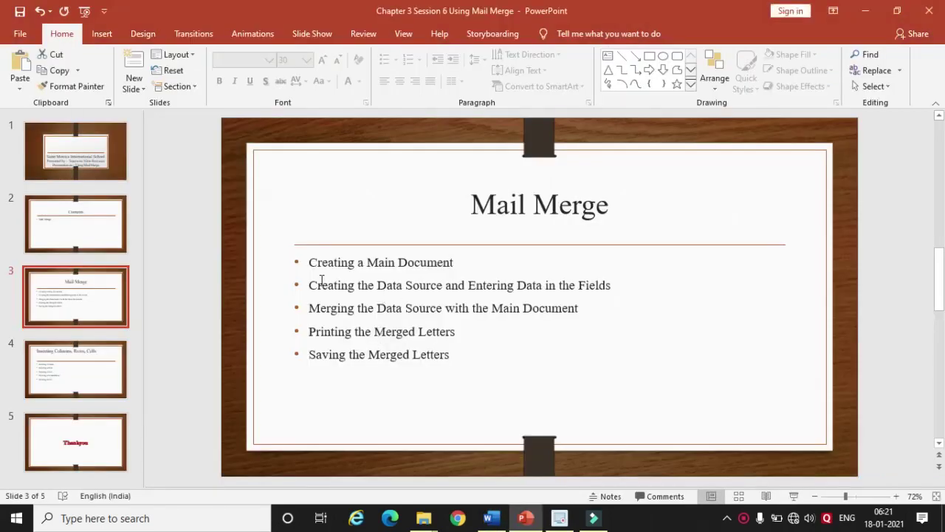